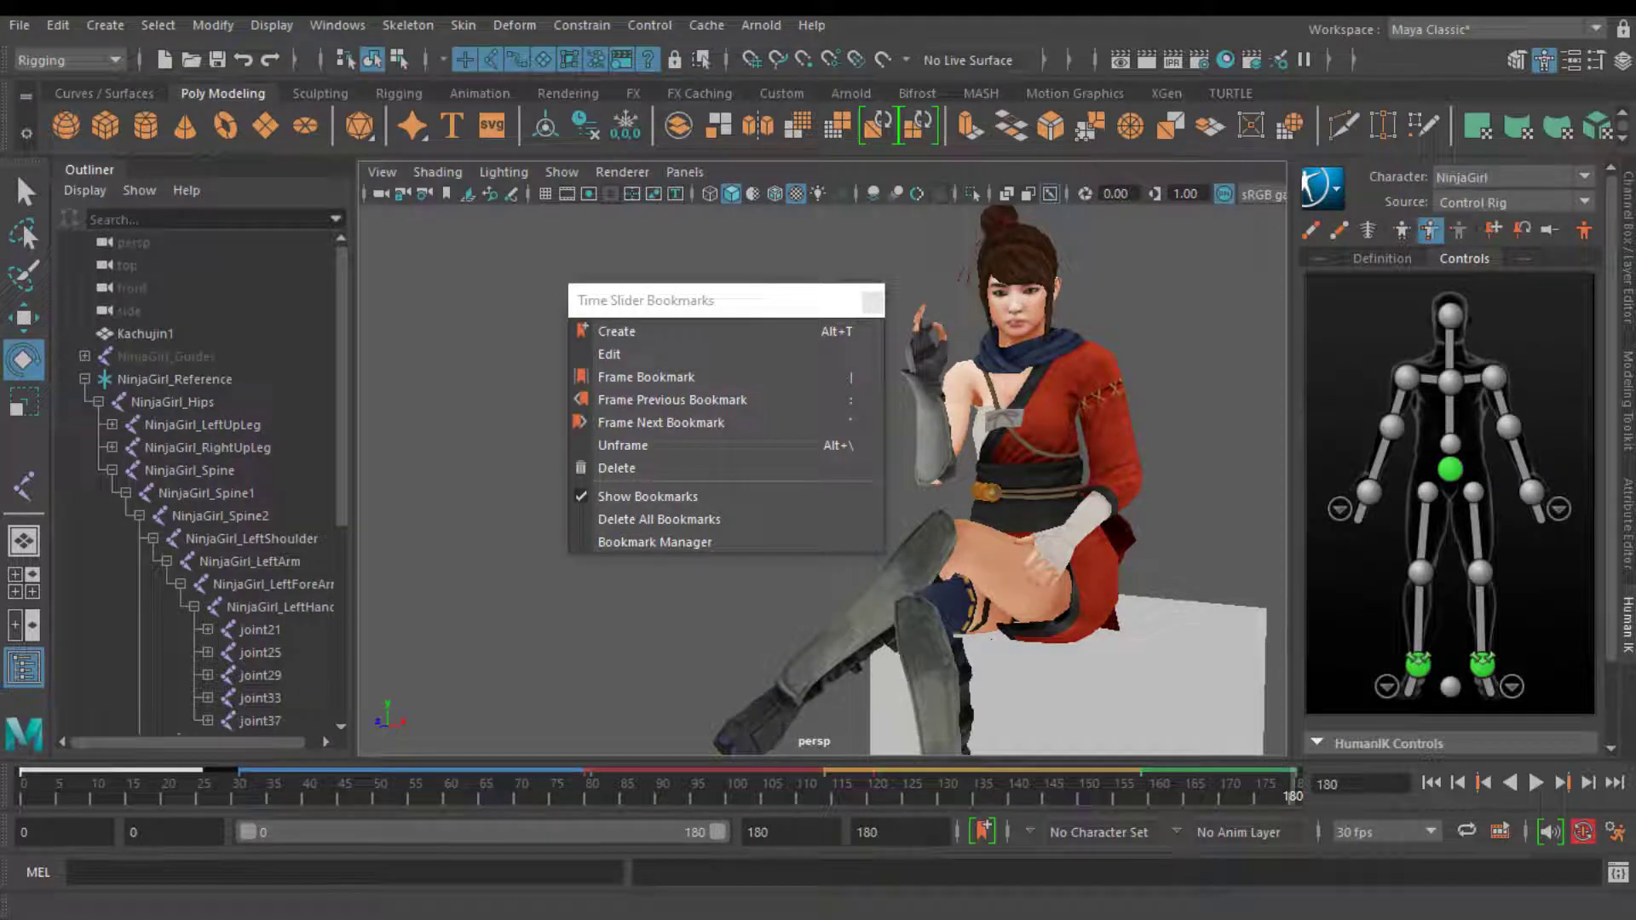
Move the torn-off Time Slider Bookmarks window aside, then close it
drag(658, 404, 544, 425)
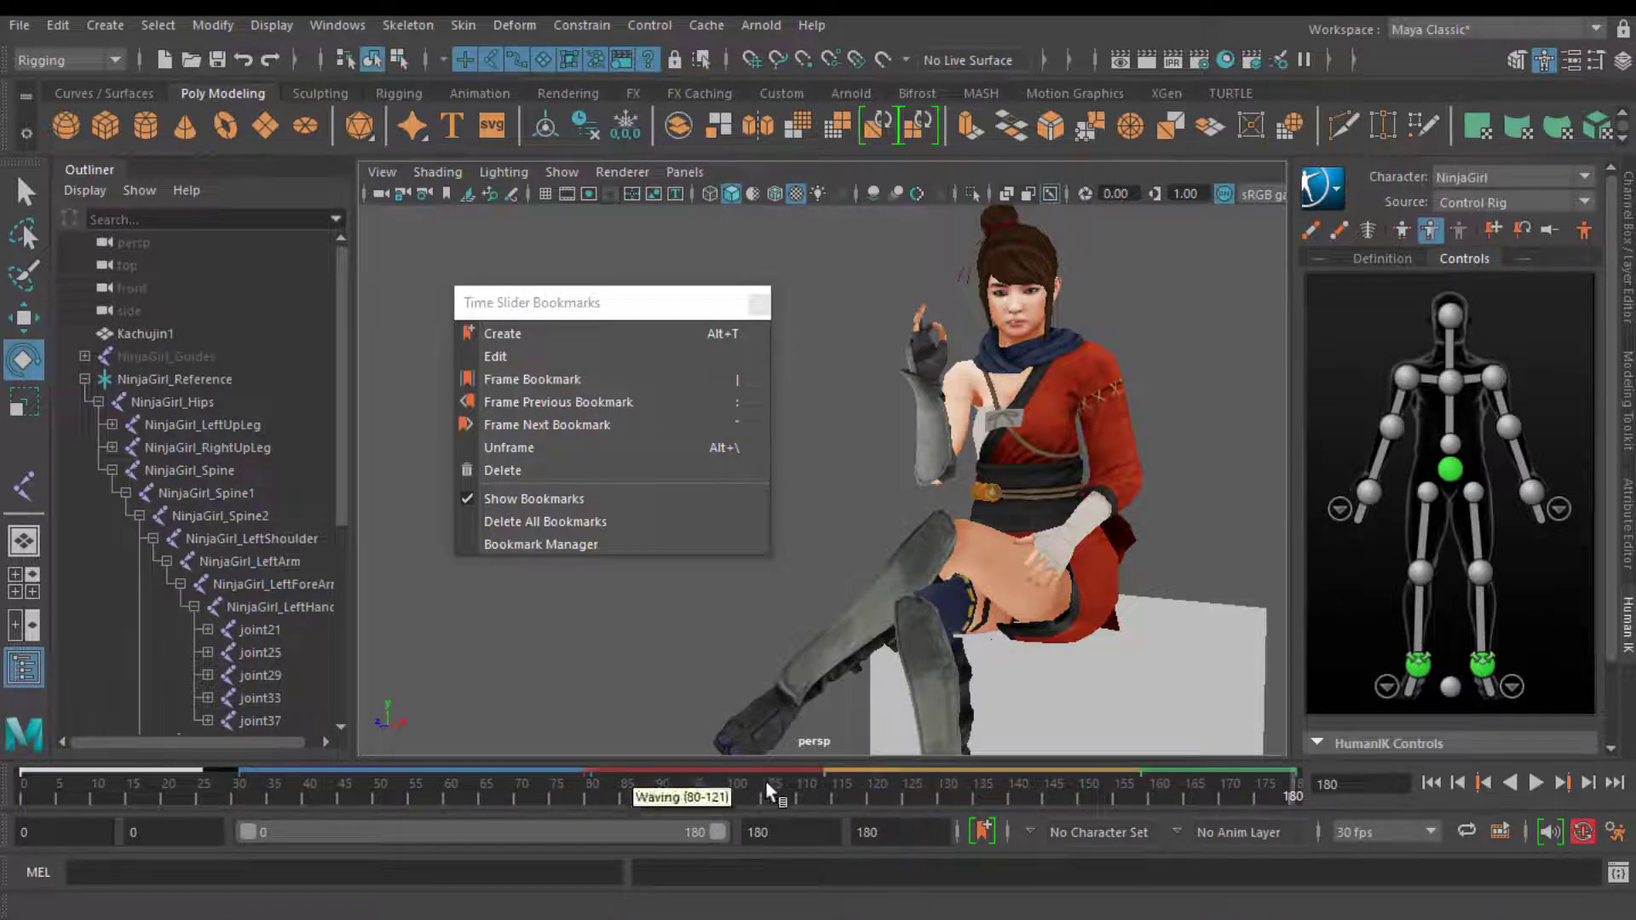
click(697, 332)
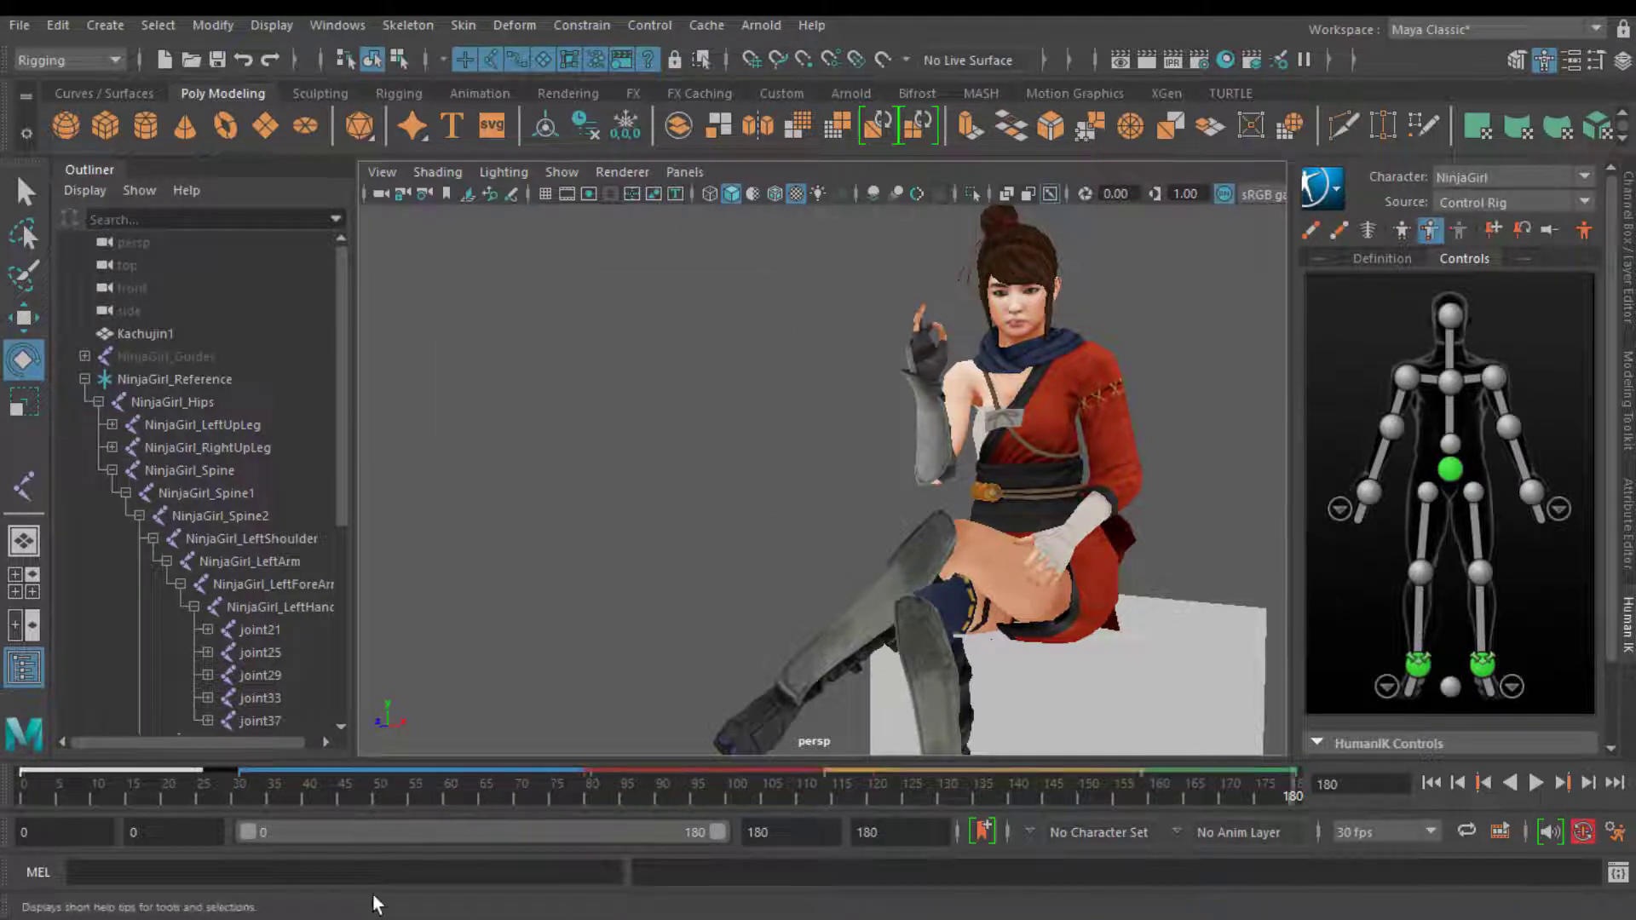
Tear off the time slider's Time Slider Bookmarks submenu and position the floating window
right_click(486, 787)
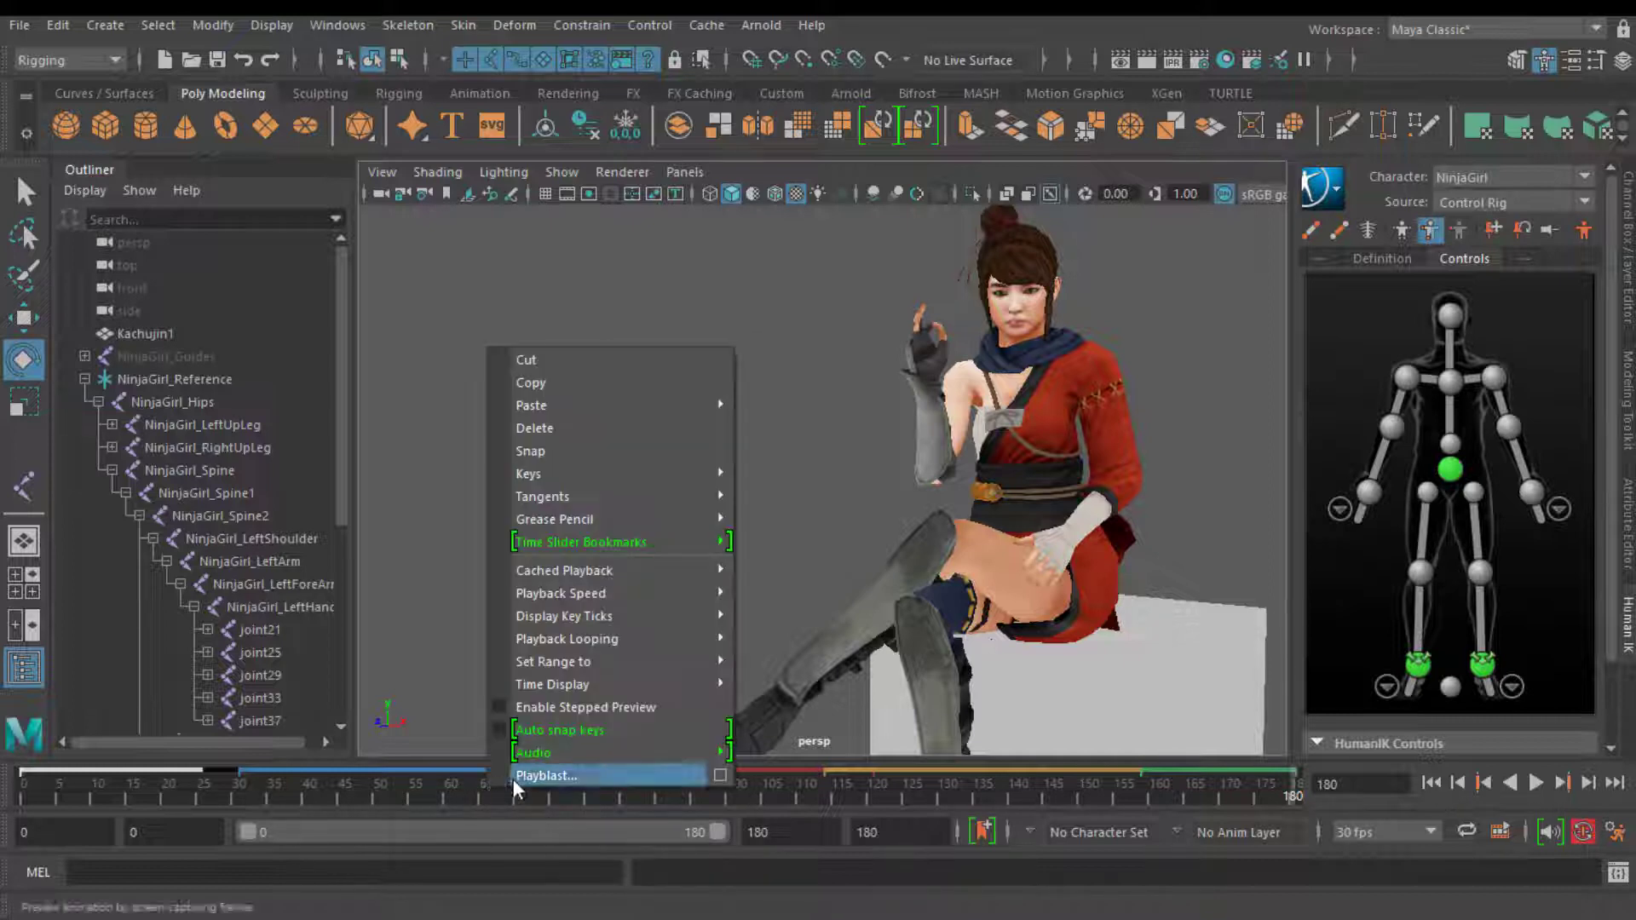
mouse_move(582, 542)
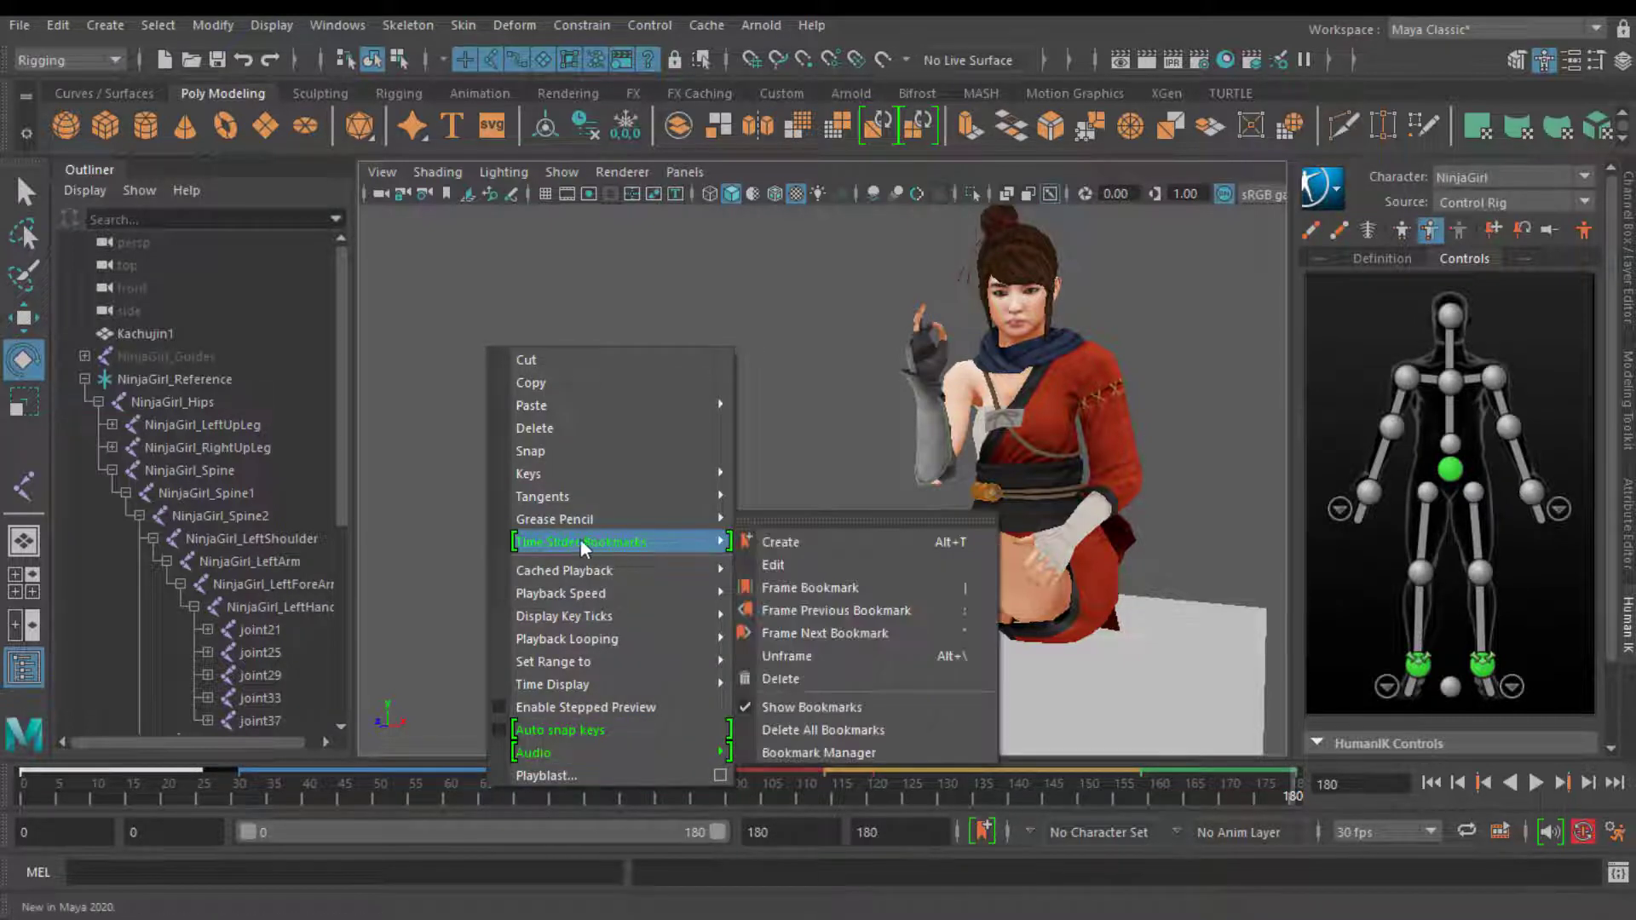
click(781, 520)
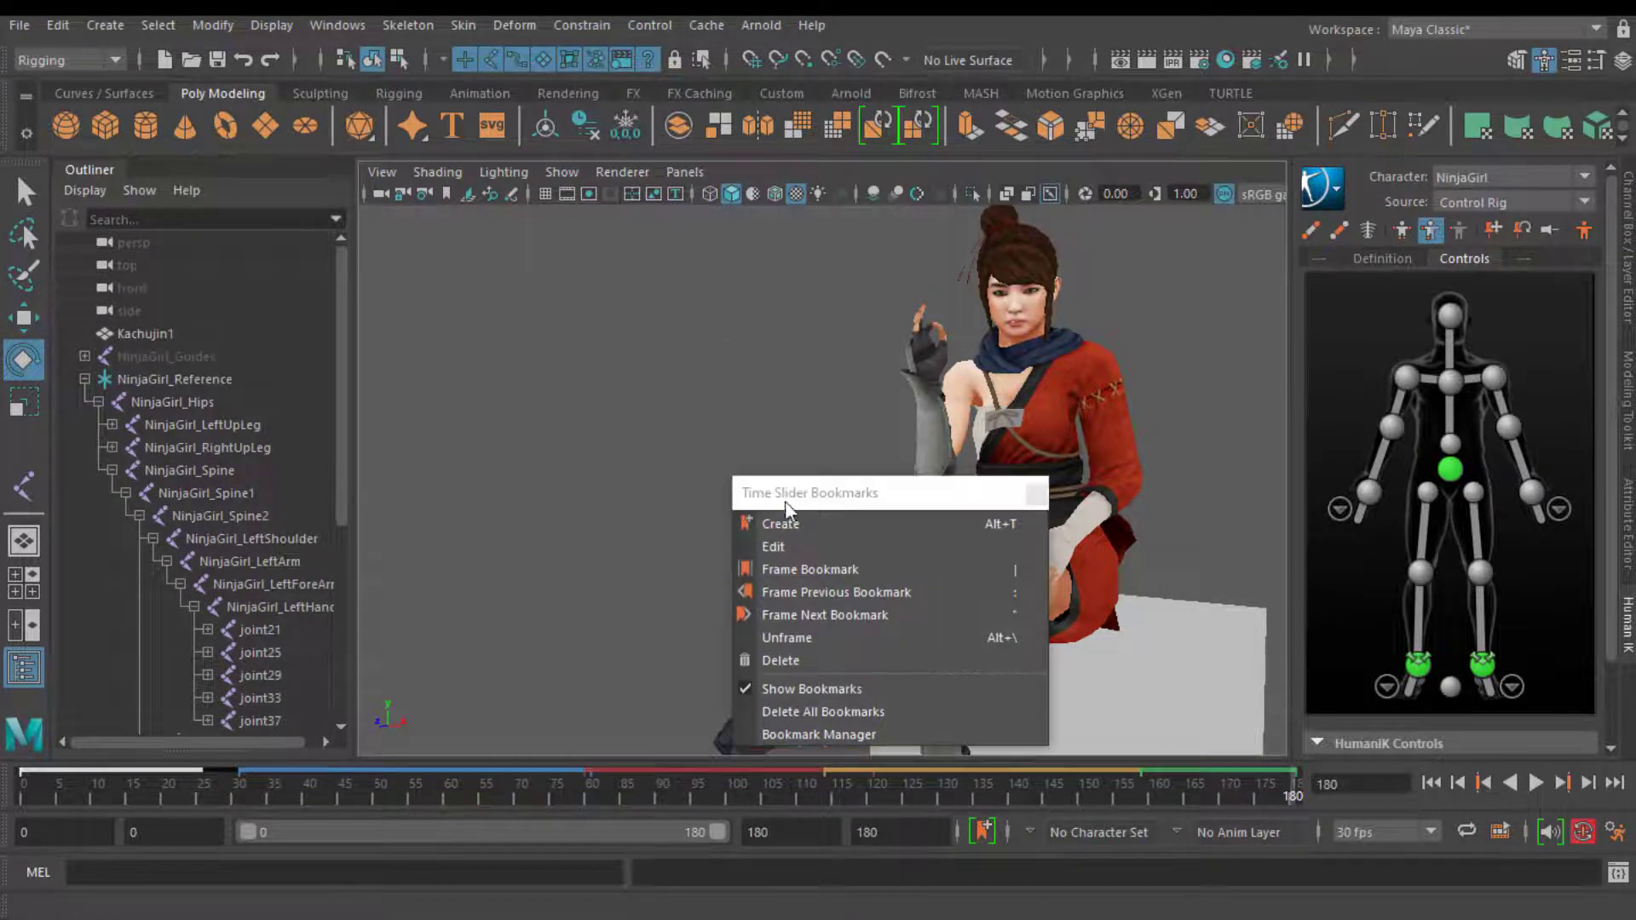
drag(786, 503, 502, 378)
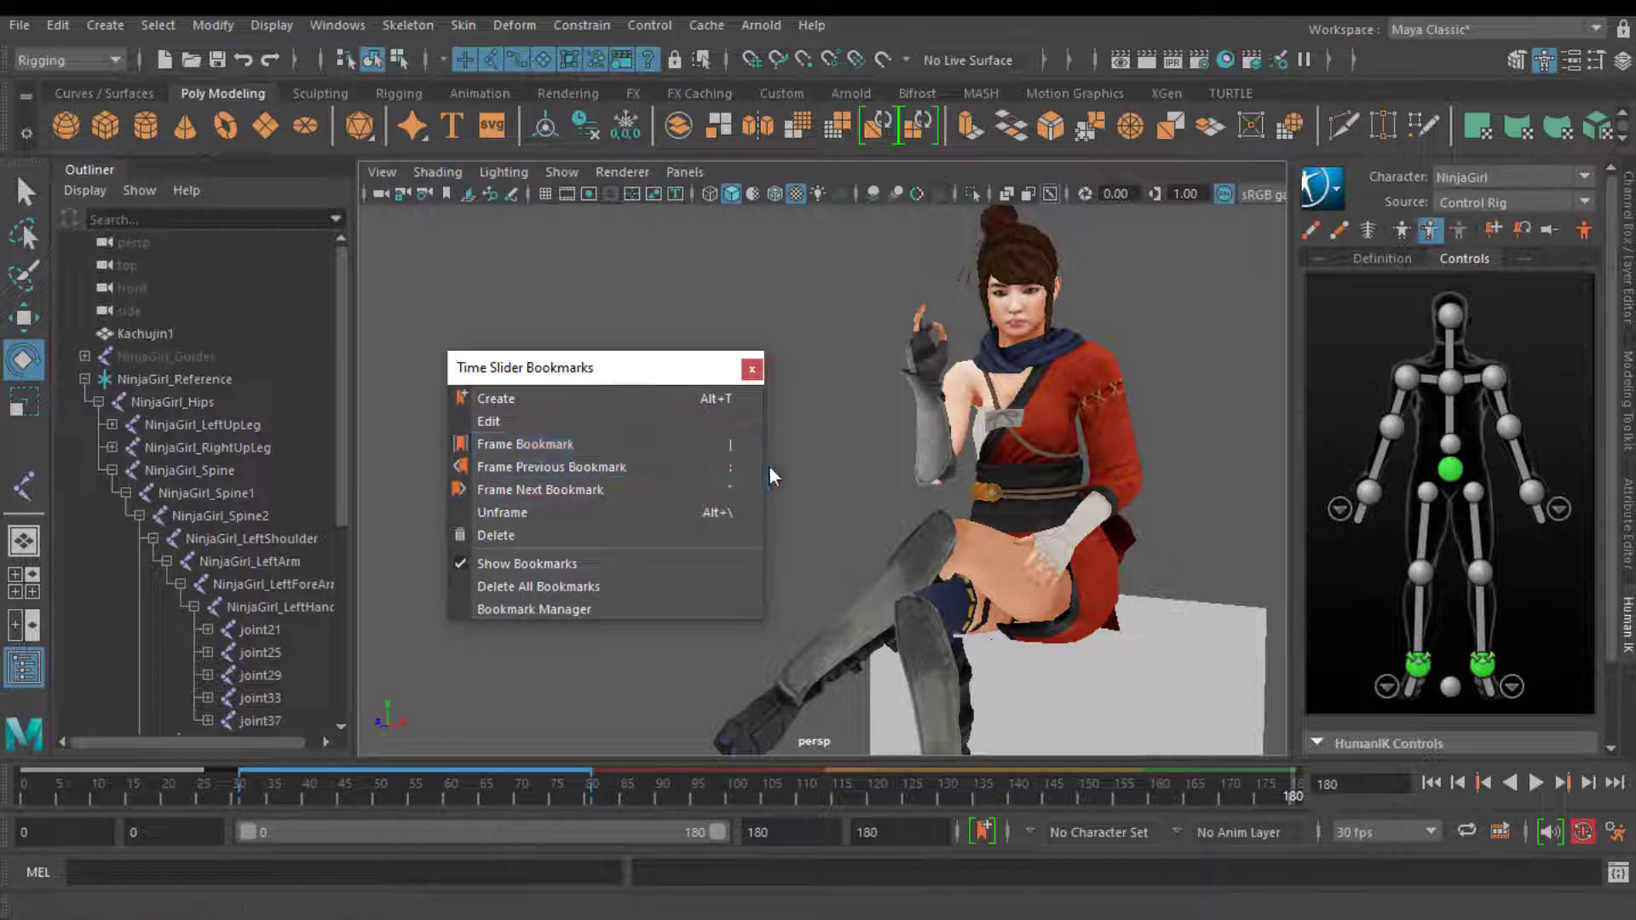
click(534, 449)
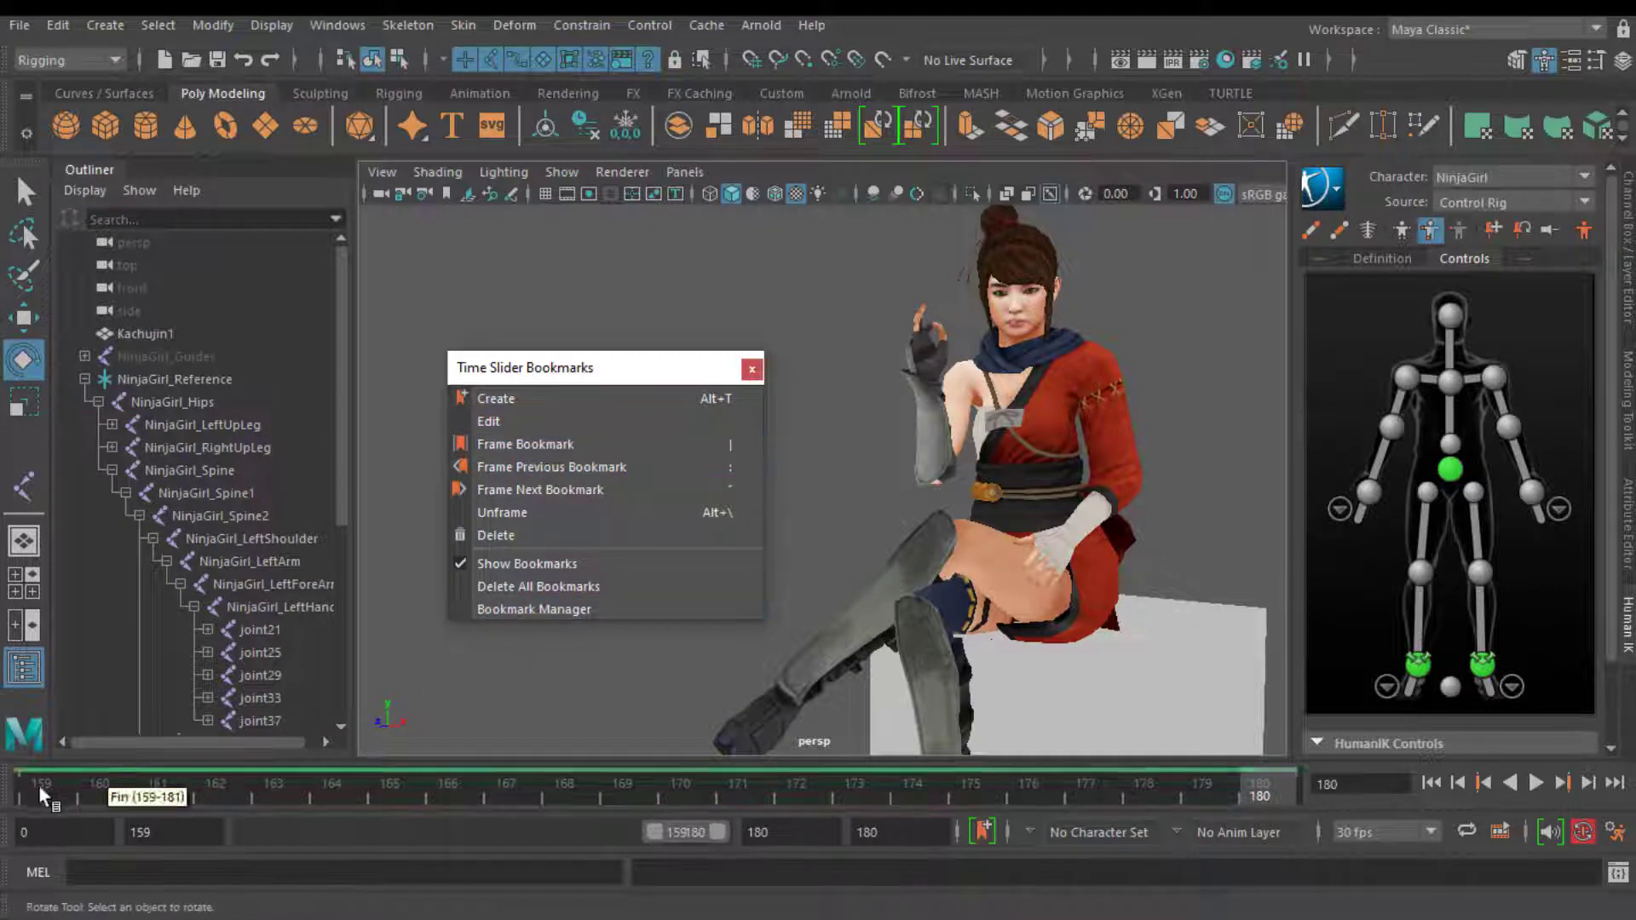
drag(191, 793, 273, 785)
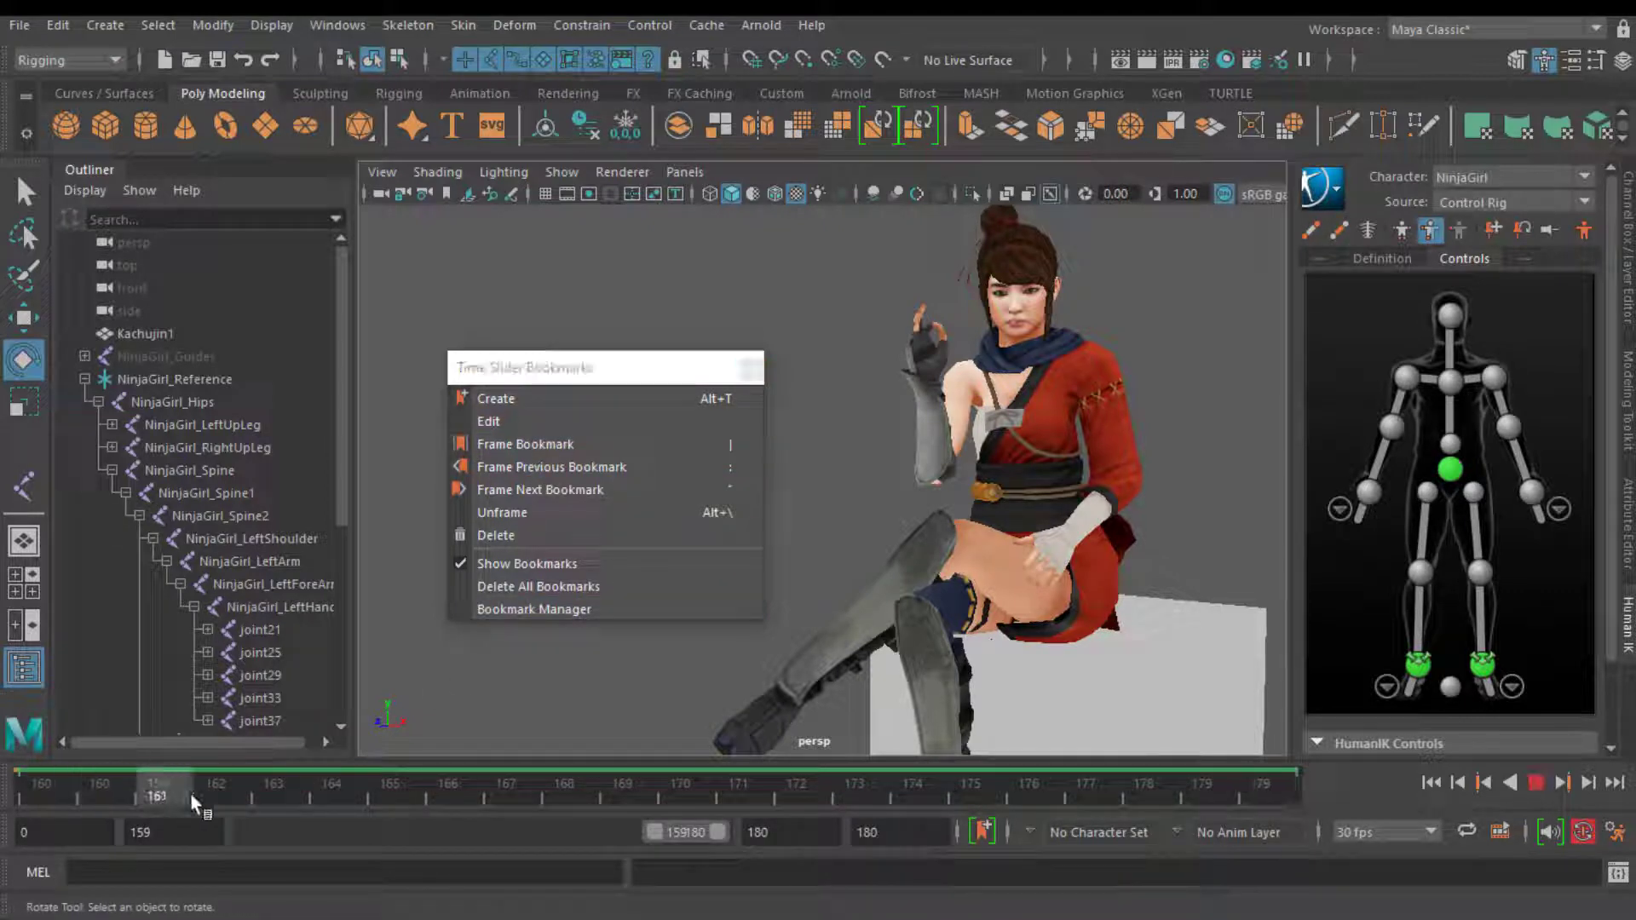
click(626, 466)
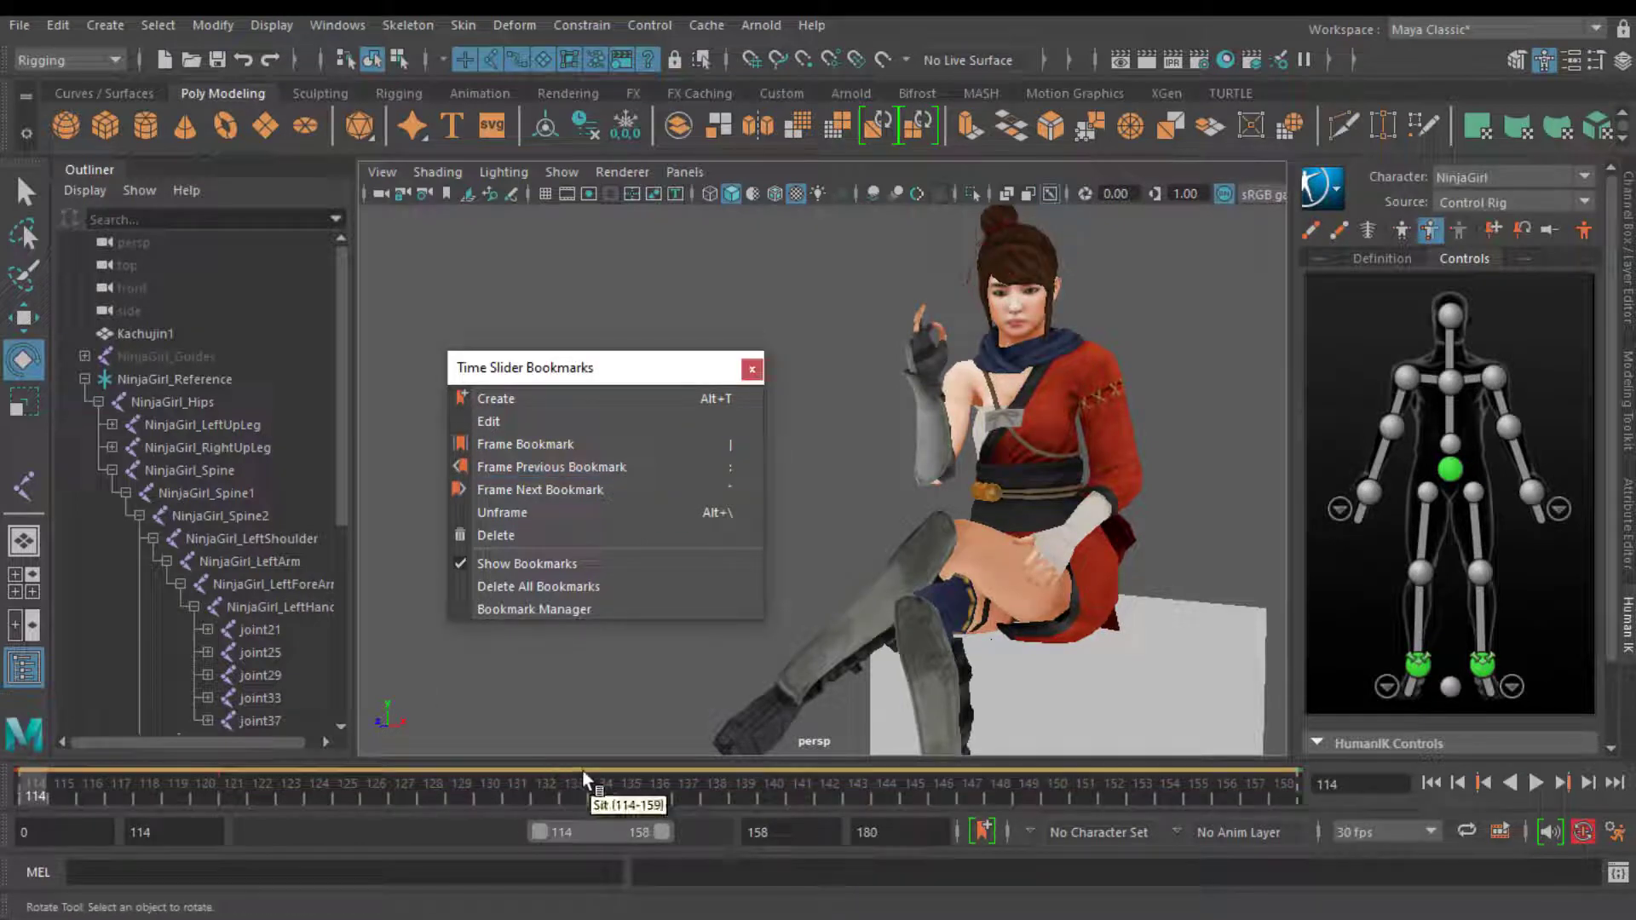
click(507, 517)
key(alt+v)
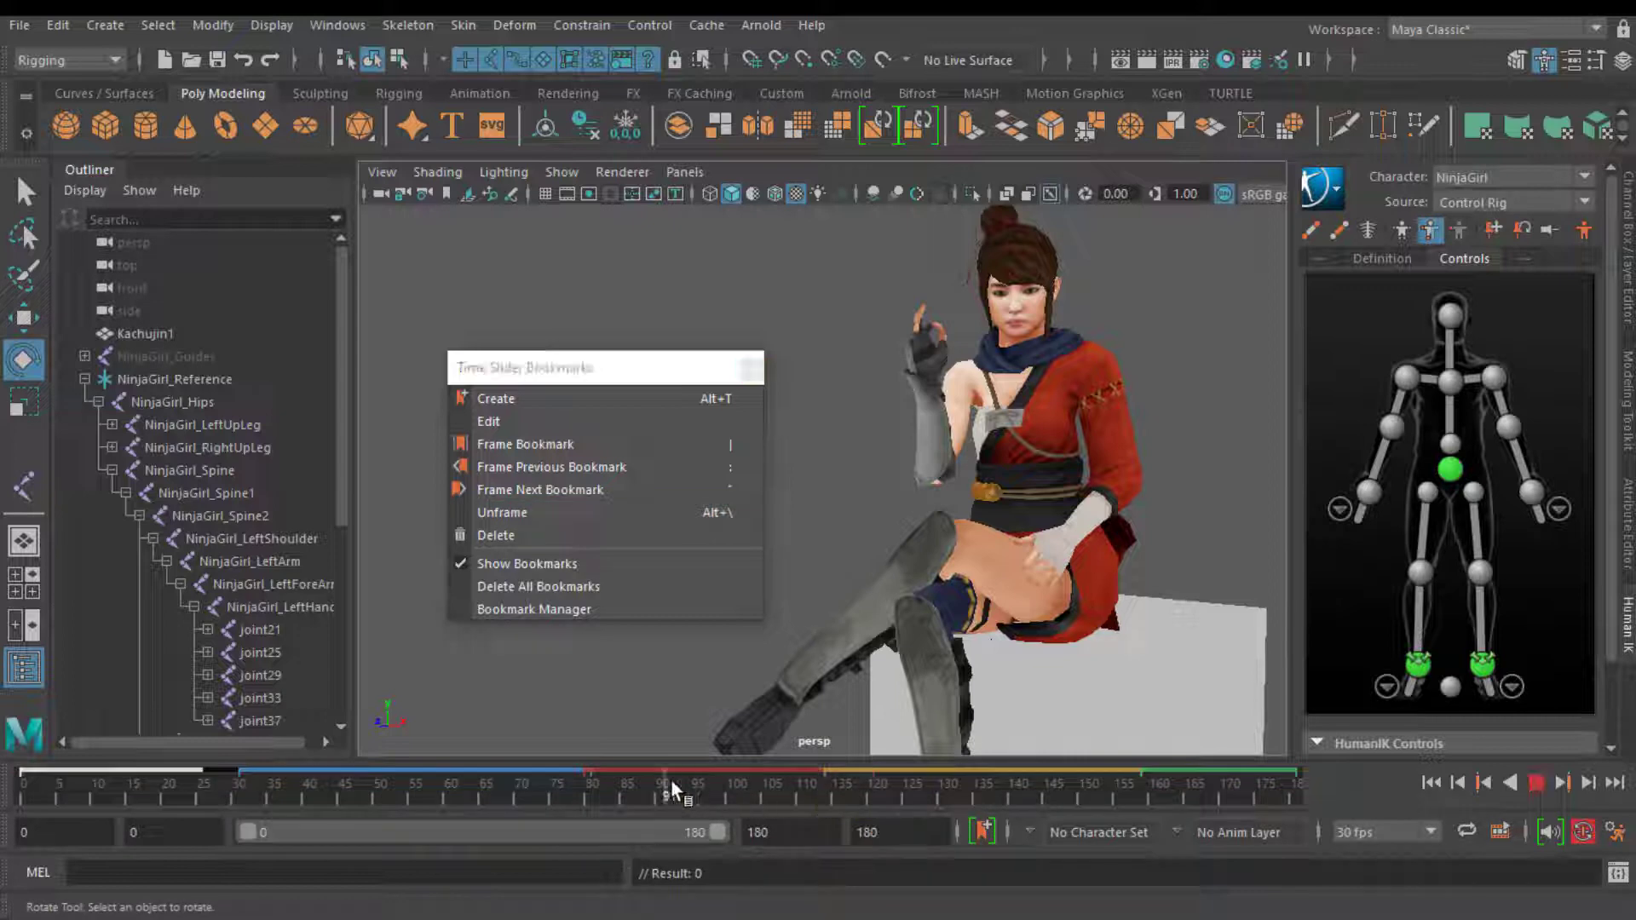
key(alt+v)
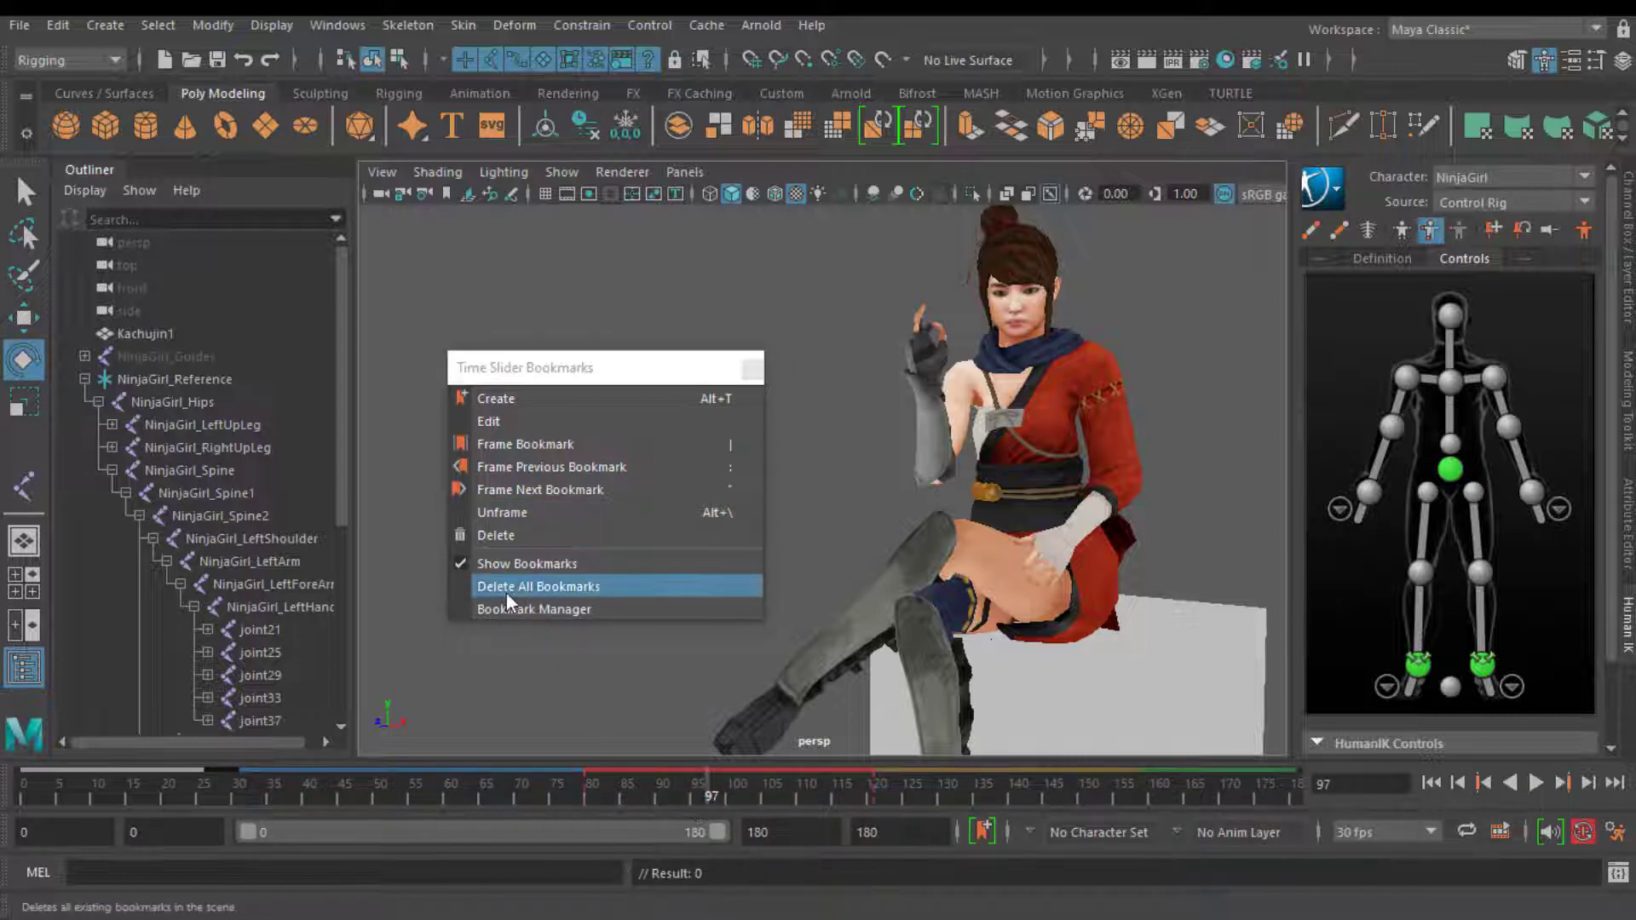
Delete all existing bookmarks from the timeline
right_click(562, 770)
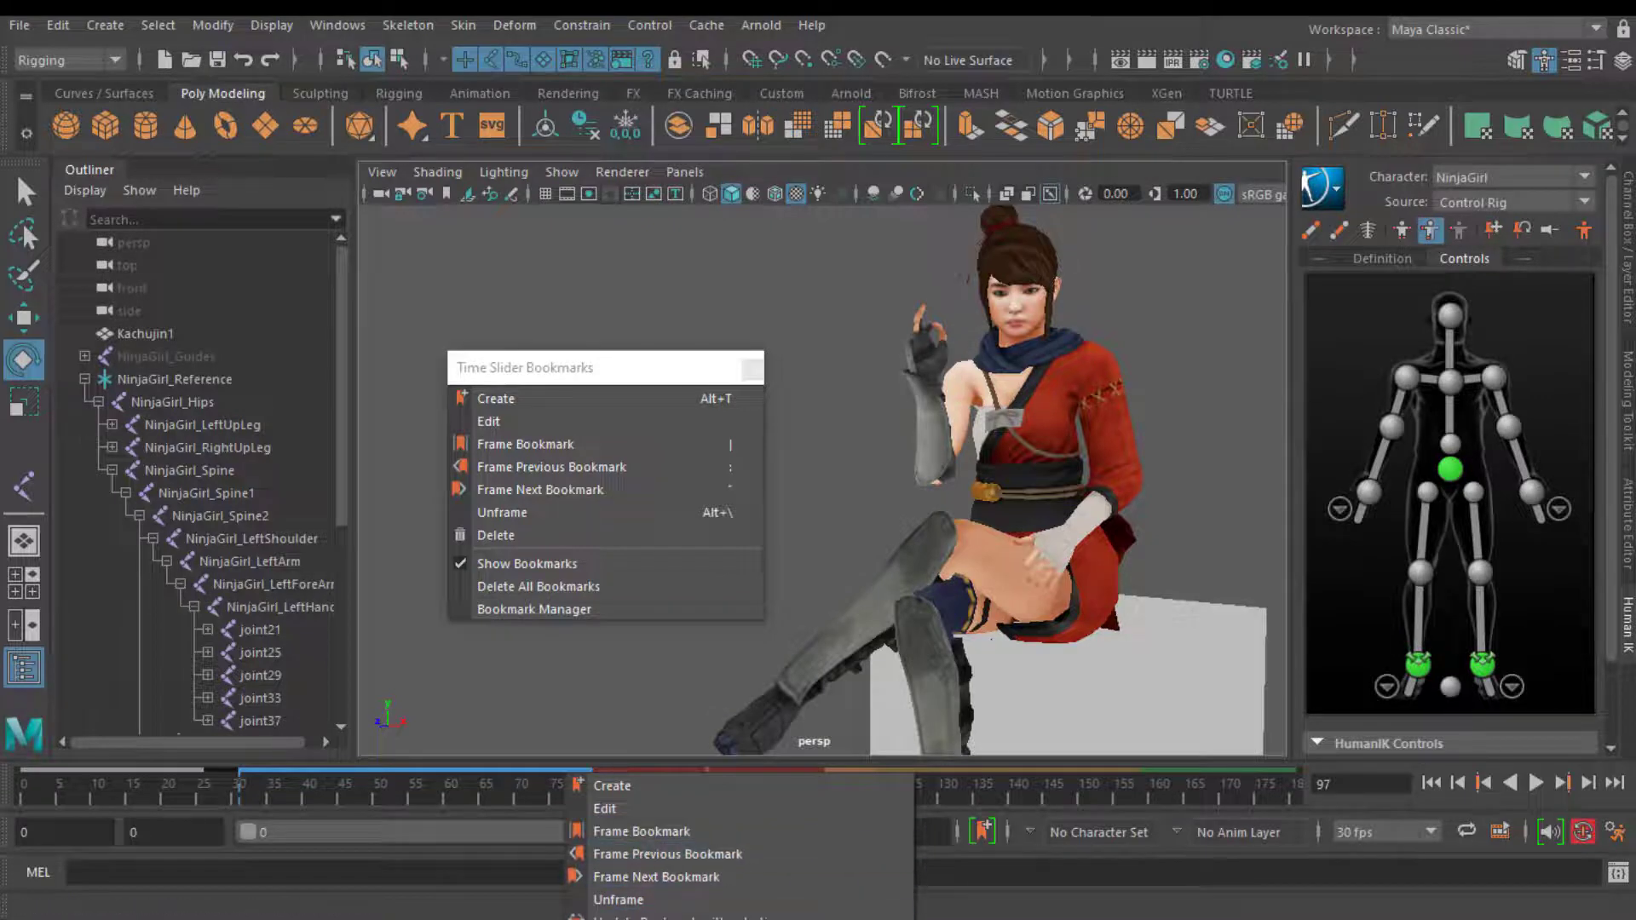
click(520, 370)
click(511, 588)
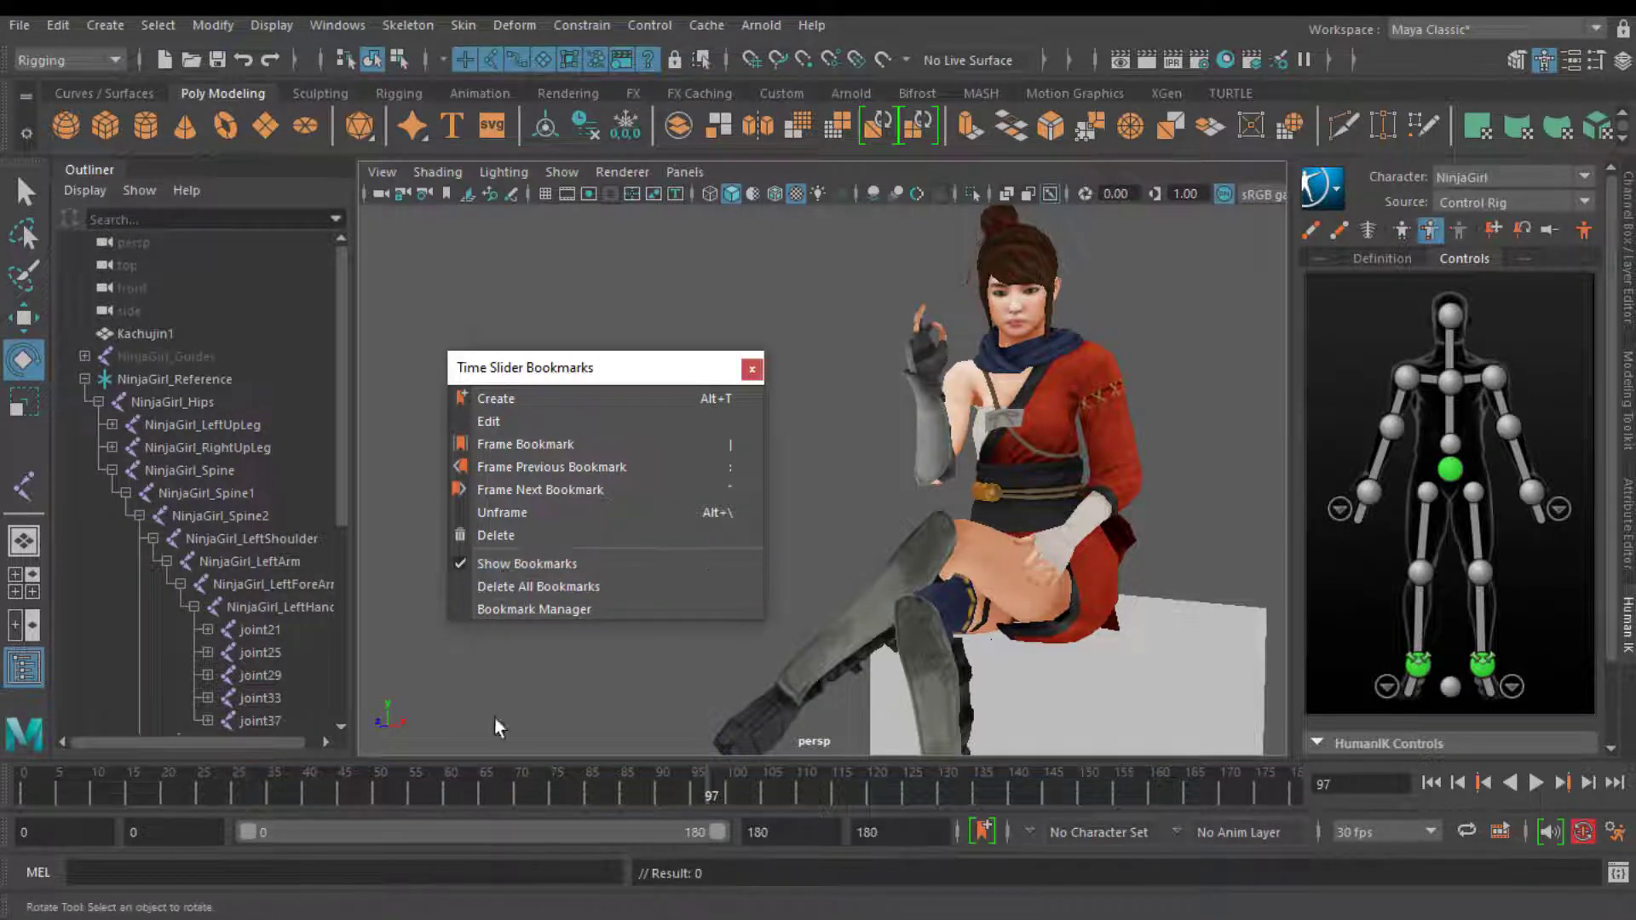
Select the frame range from 0 to 51 on the time slider
click(25, 790)
key(alt+v)
shift+drag(29, 796, 384, 786)
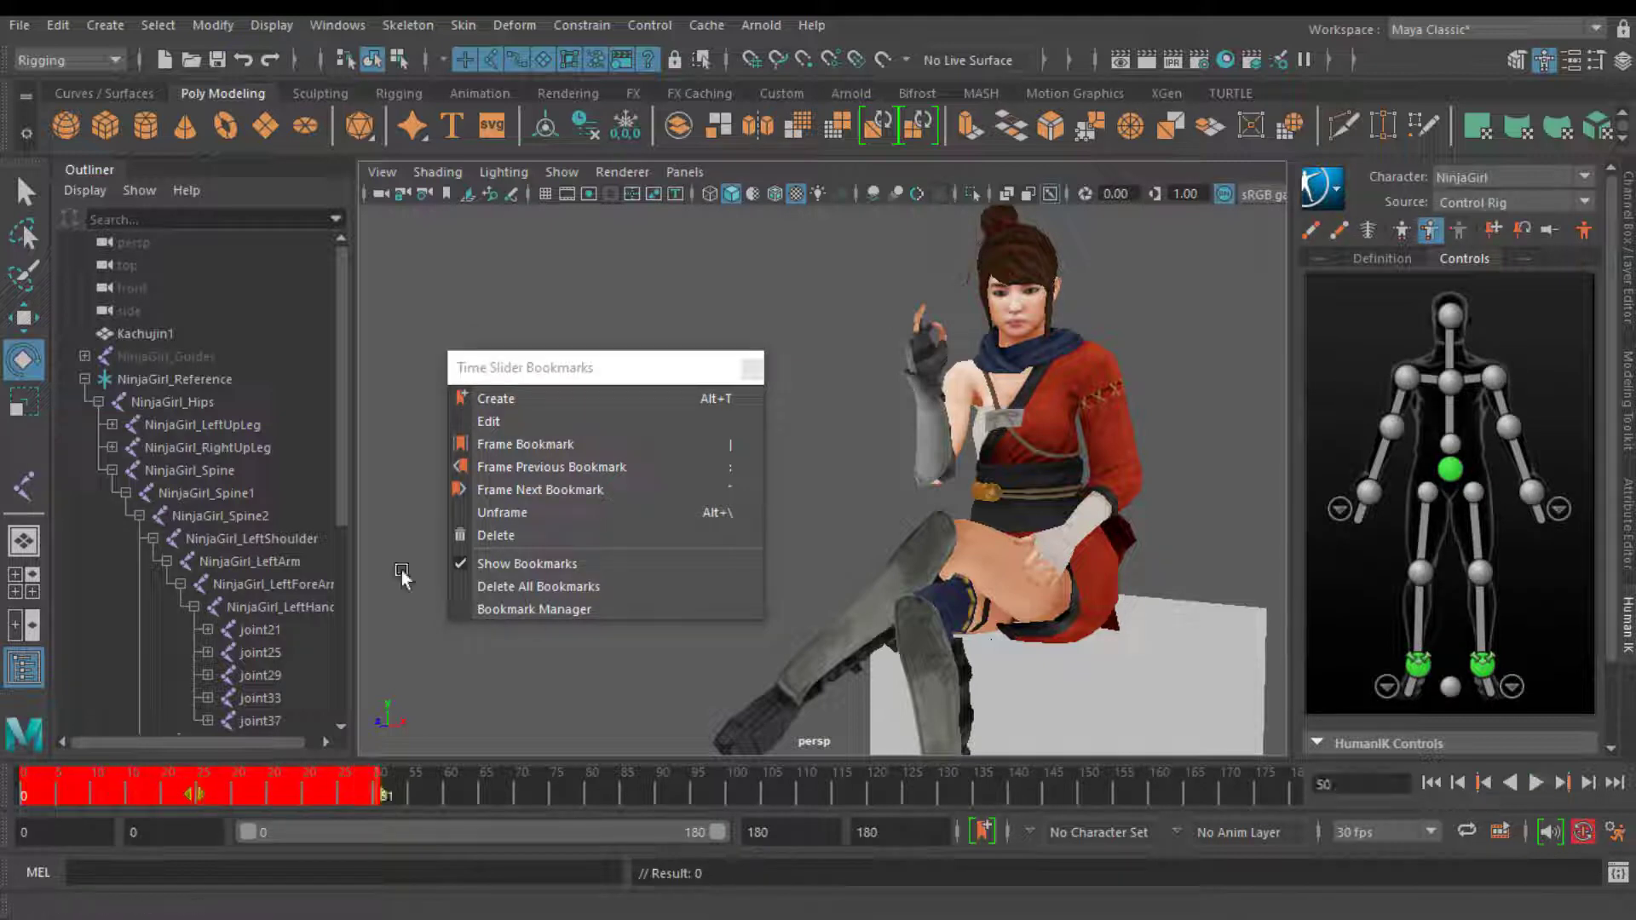
Create a green bookmark named Standing UP from the selected frames
click(533, 397)
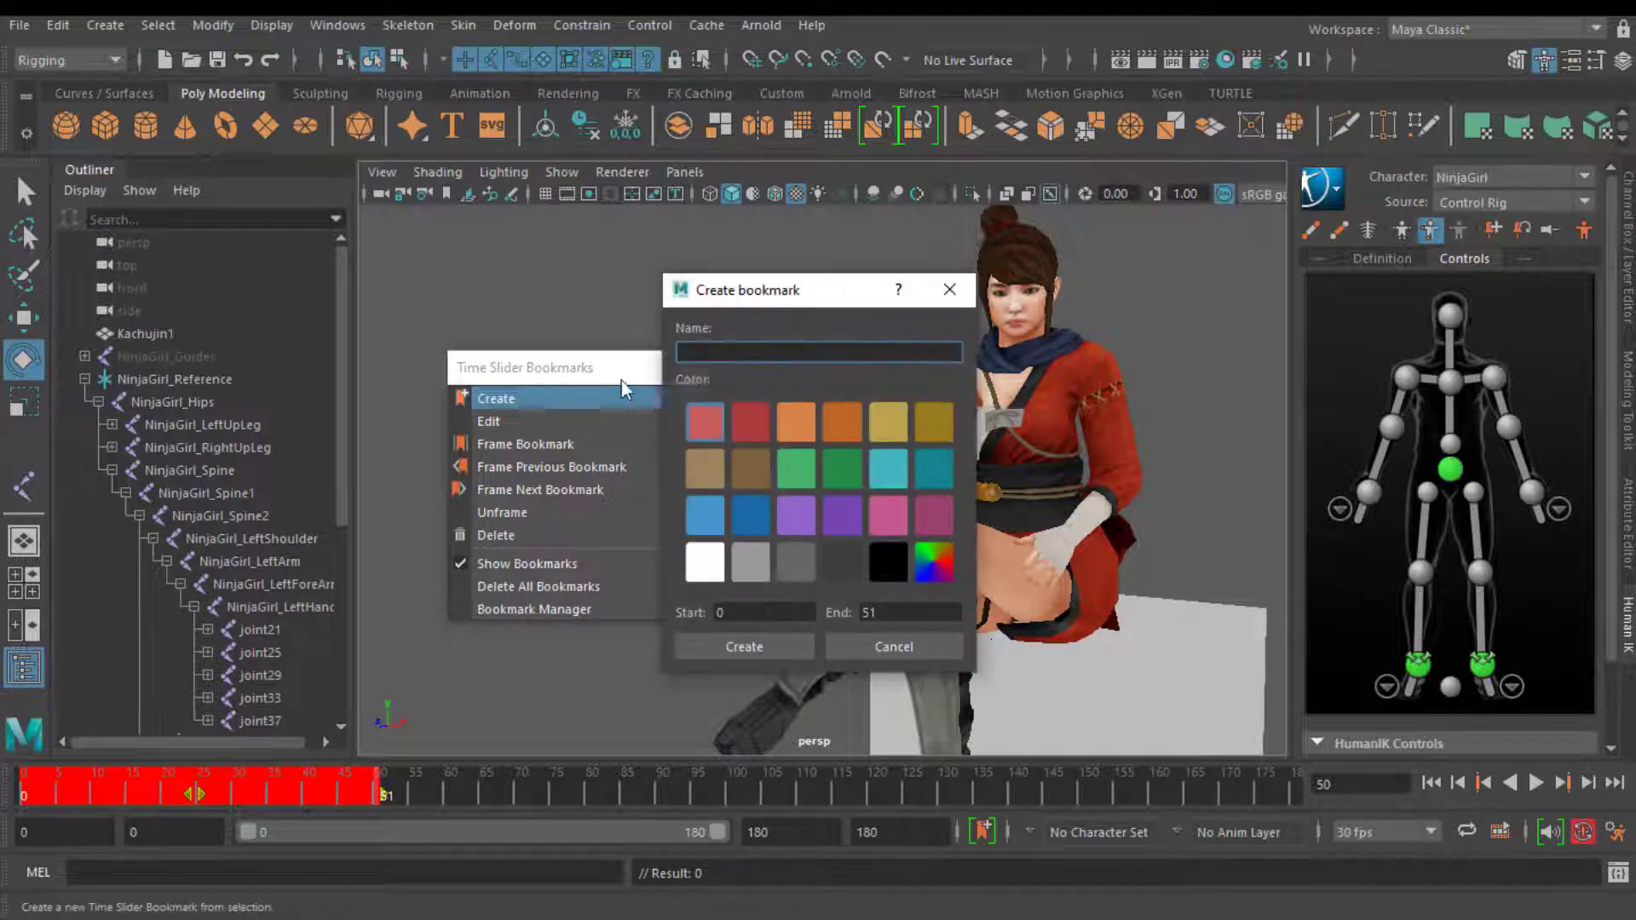
text(Stan)
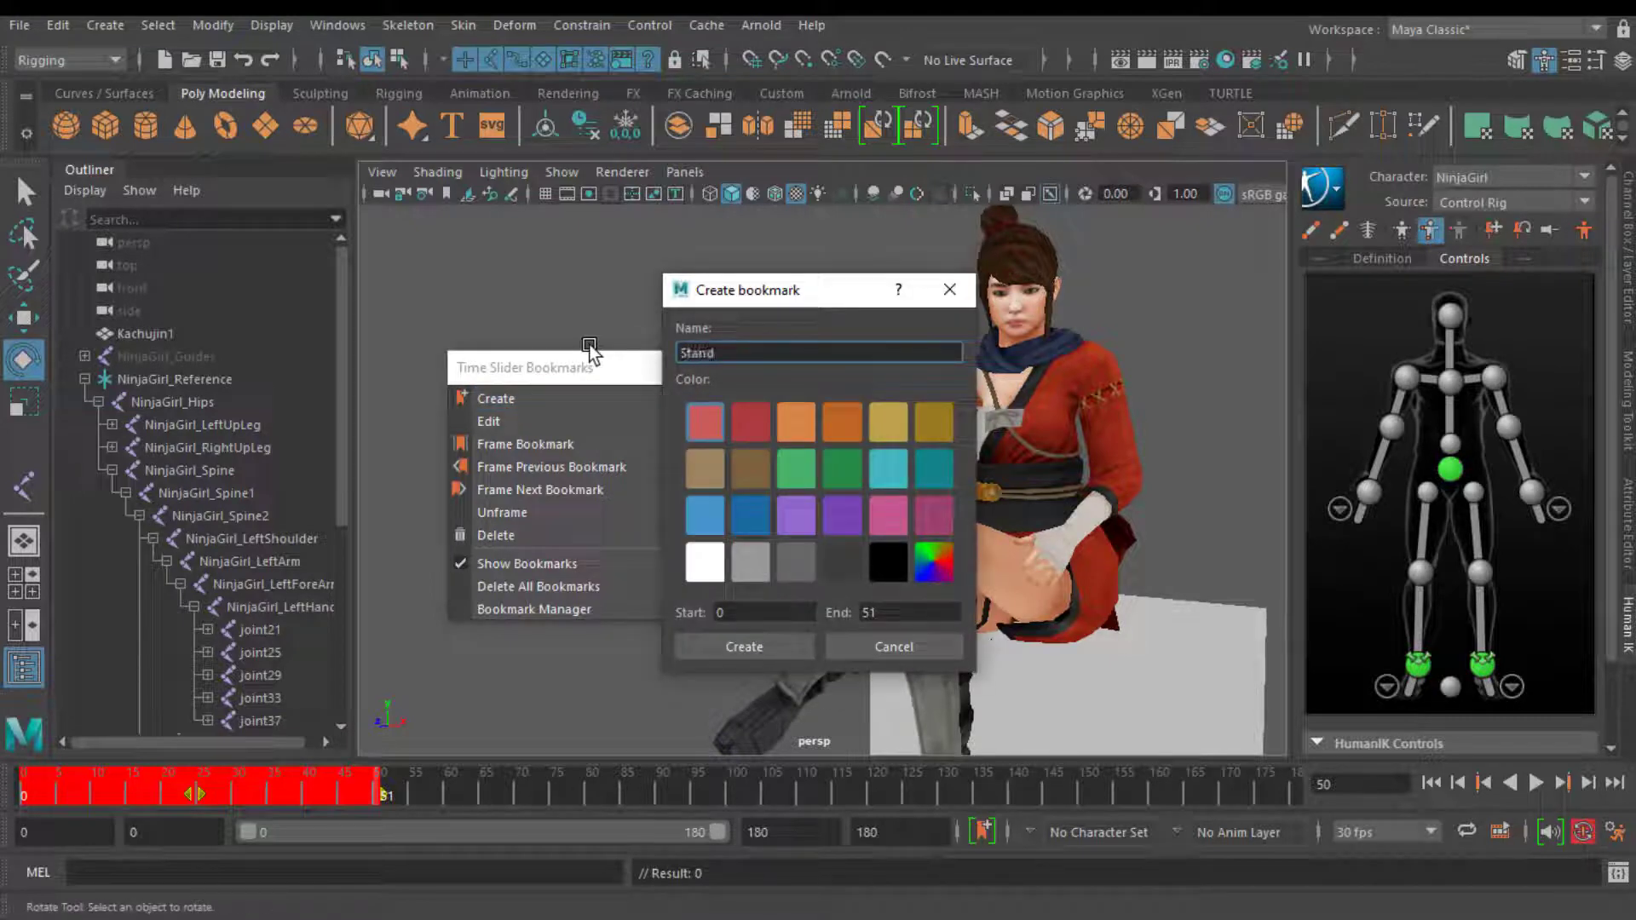
text(ding UP)
click(797, 470)
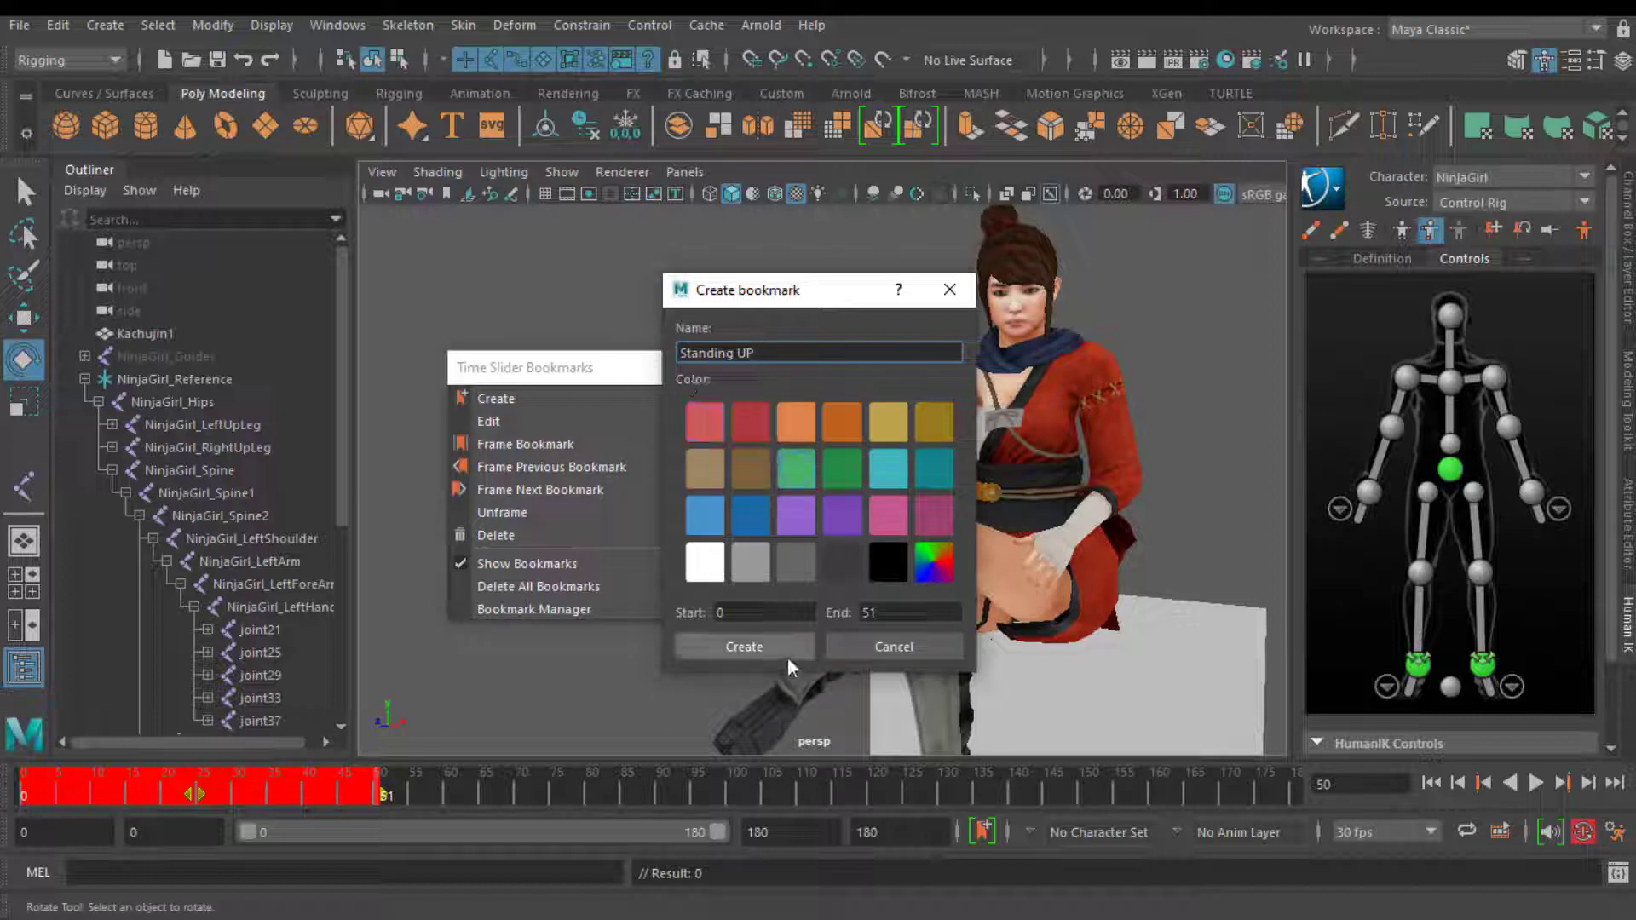
click(717, 654)
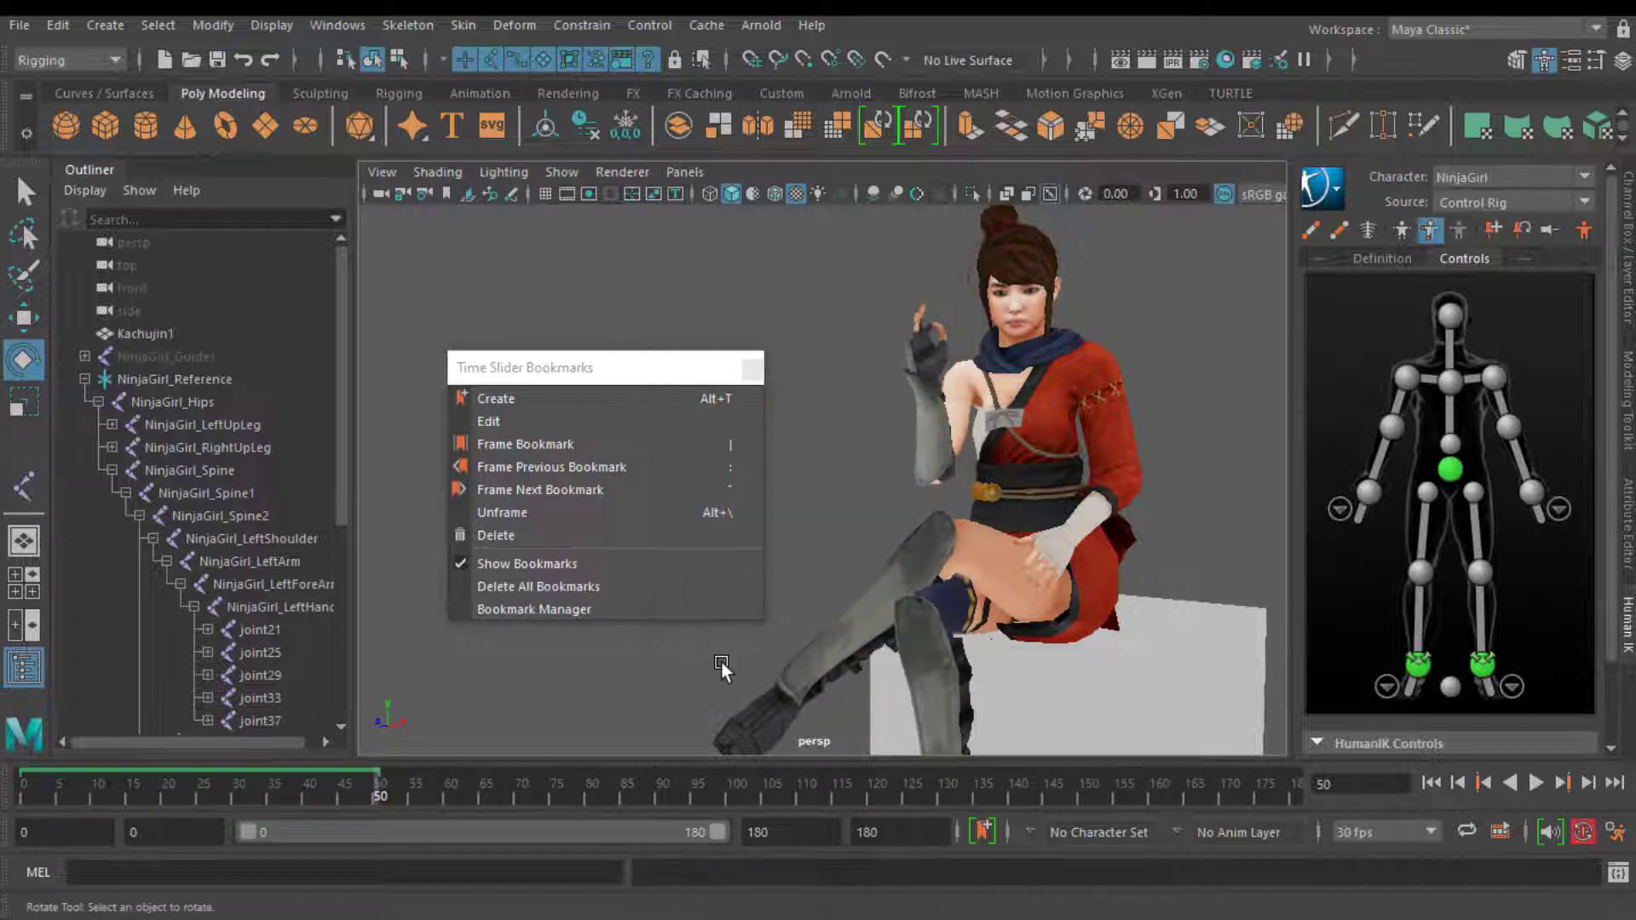
Clear the old selection and select frames 60 to 123 on the time slider
click(186, 793)
right_click(271, 781)
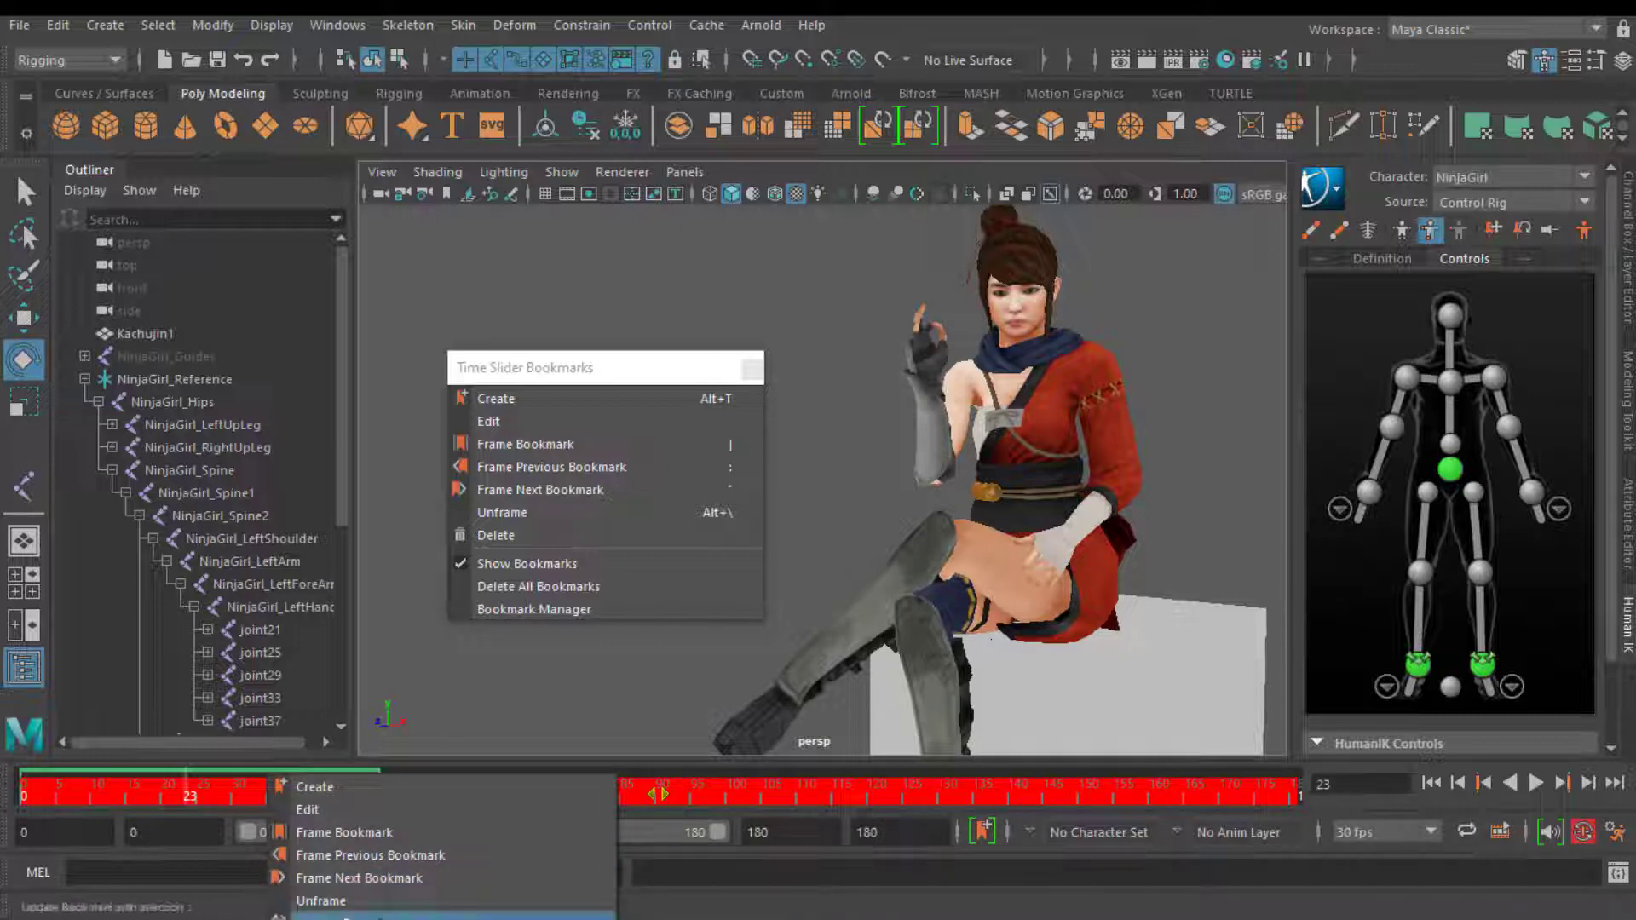
click(198, 803)
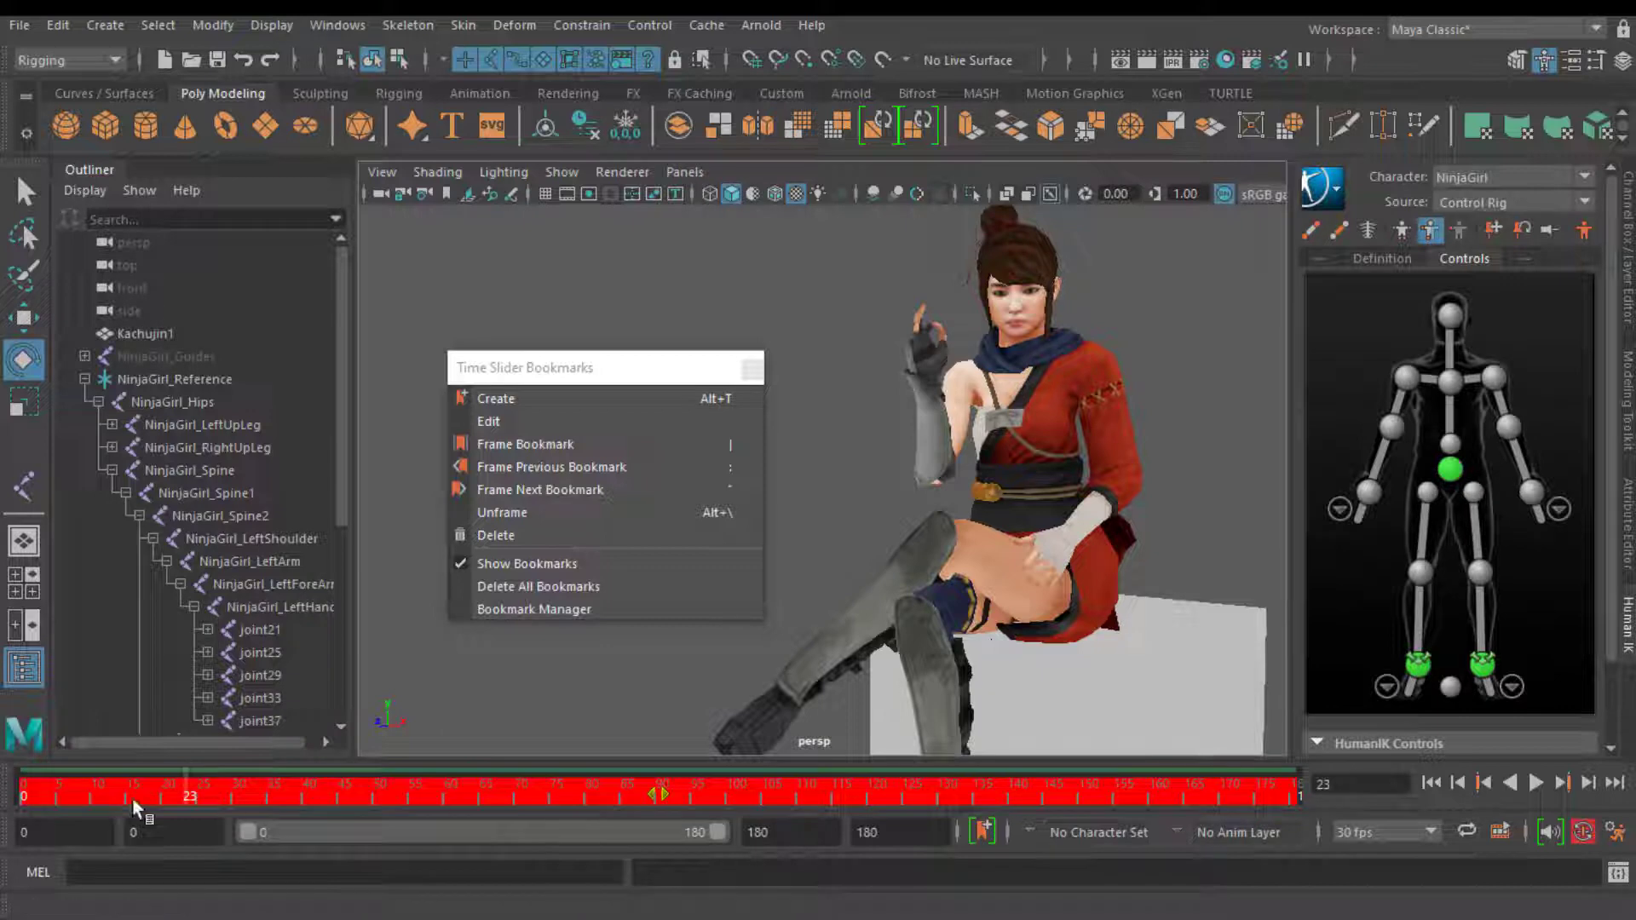
shift+drag(448, 793, 894, 794)
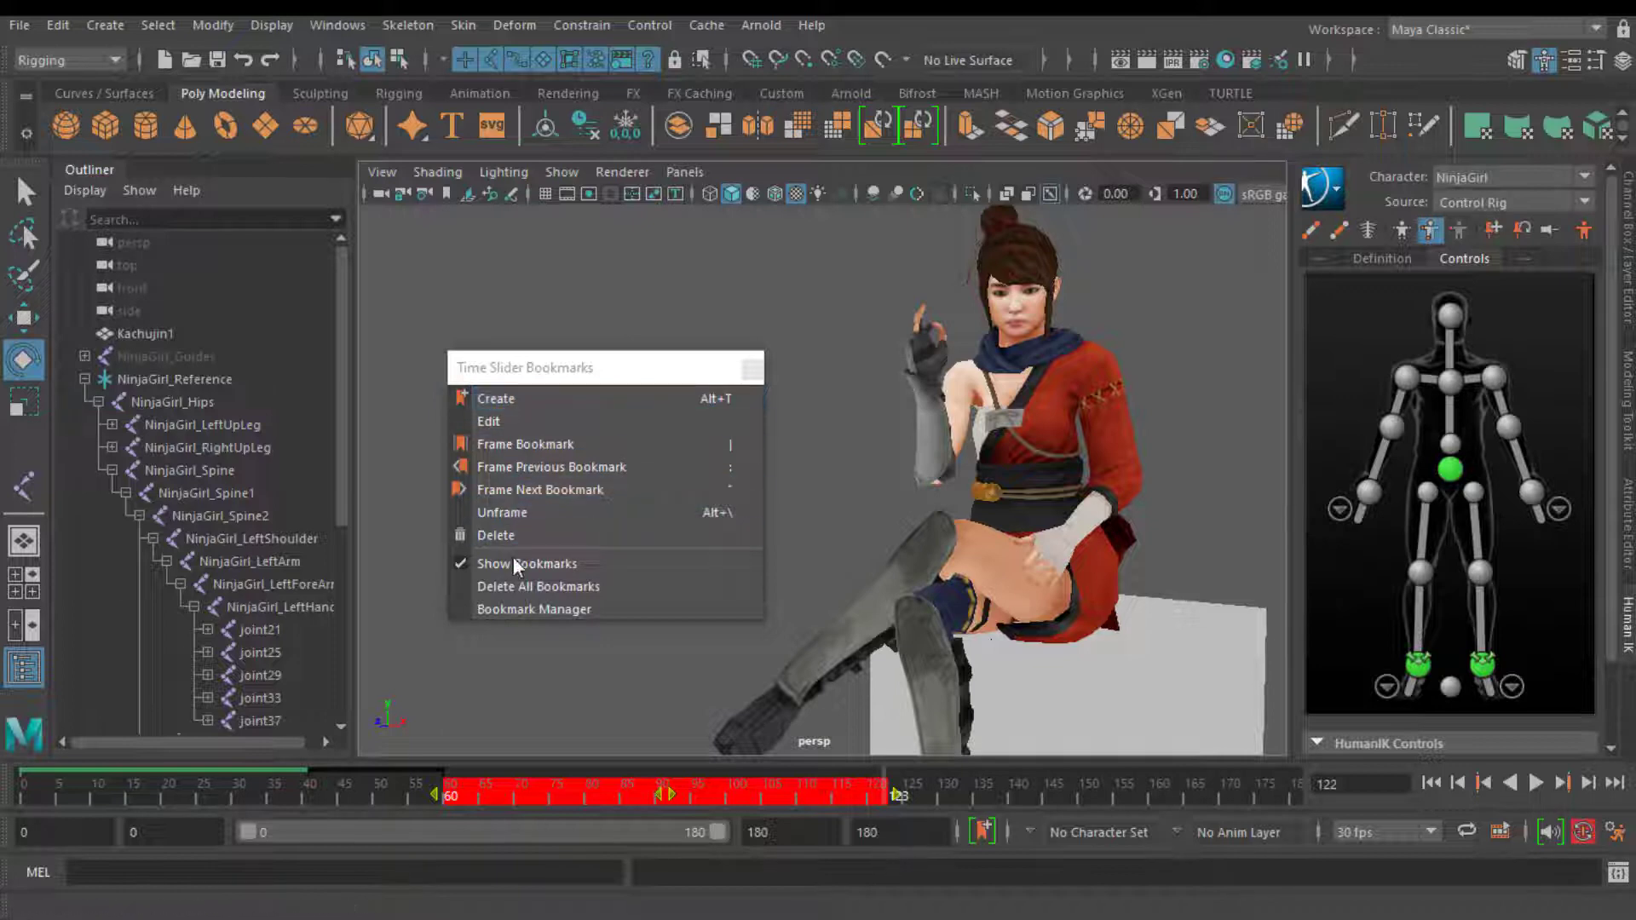
Open the Bookmark Manager and move it clear of the bookmark commands
click(544, 610)
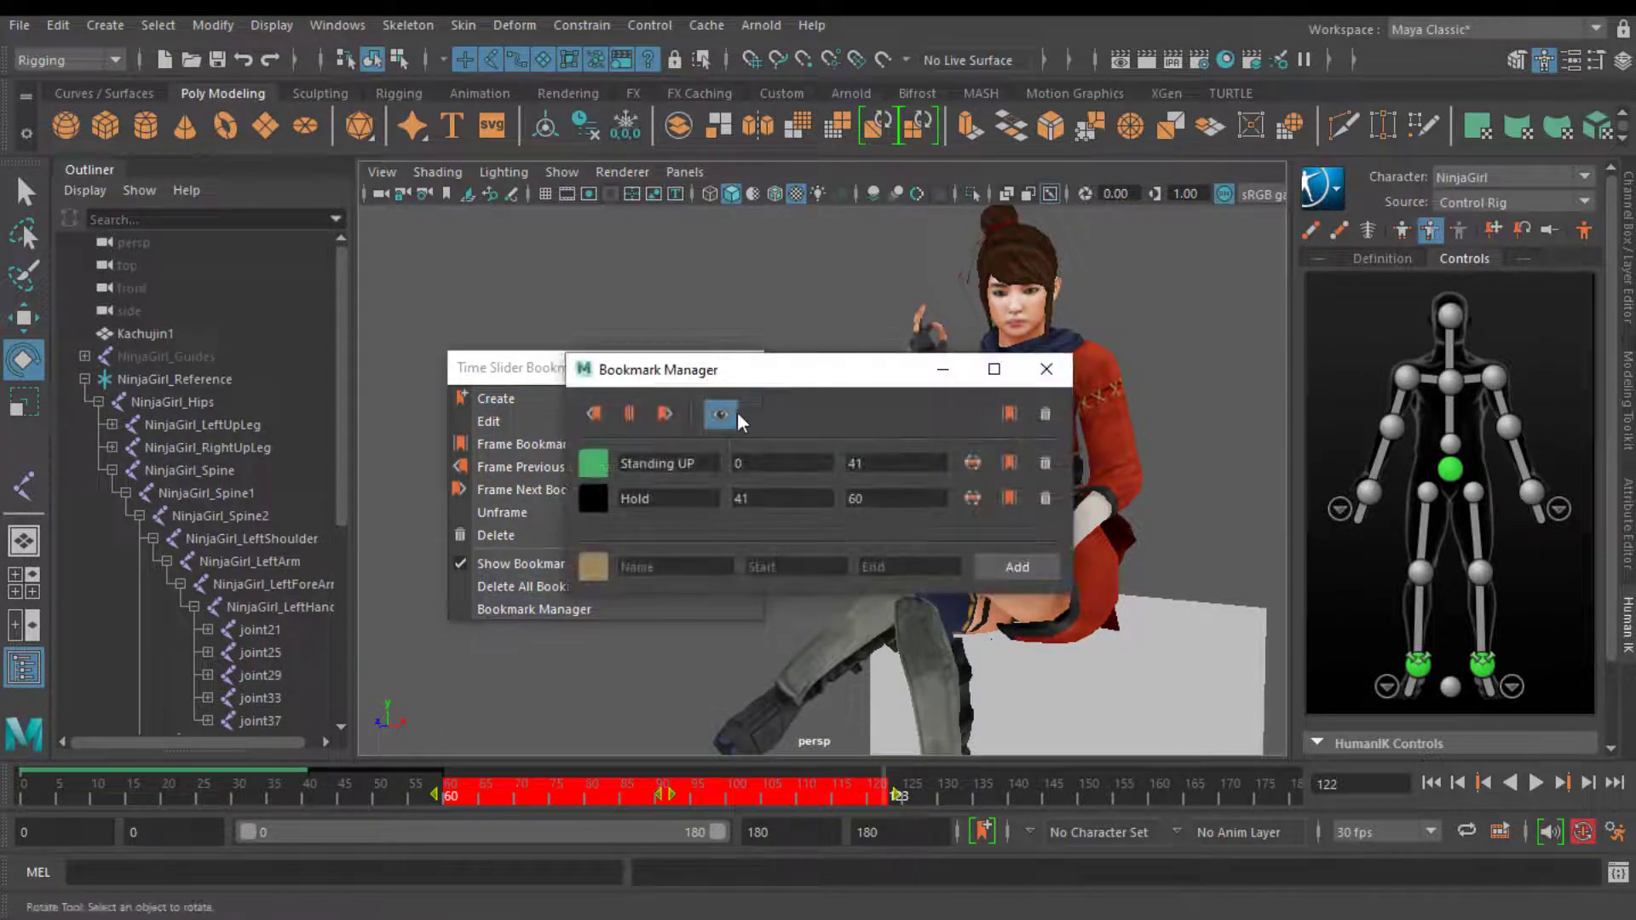
mouse_move(842, 356)
mouse_down()
mouse_move(572, 265)
mouse_move(554, 227)
mouse_up()
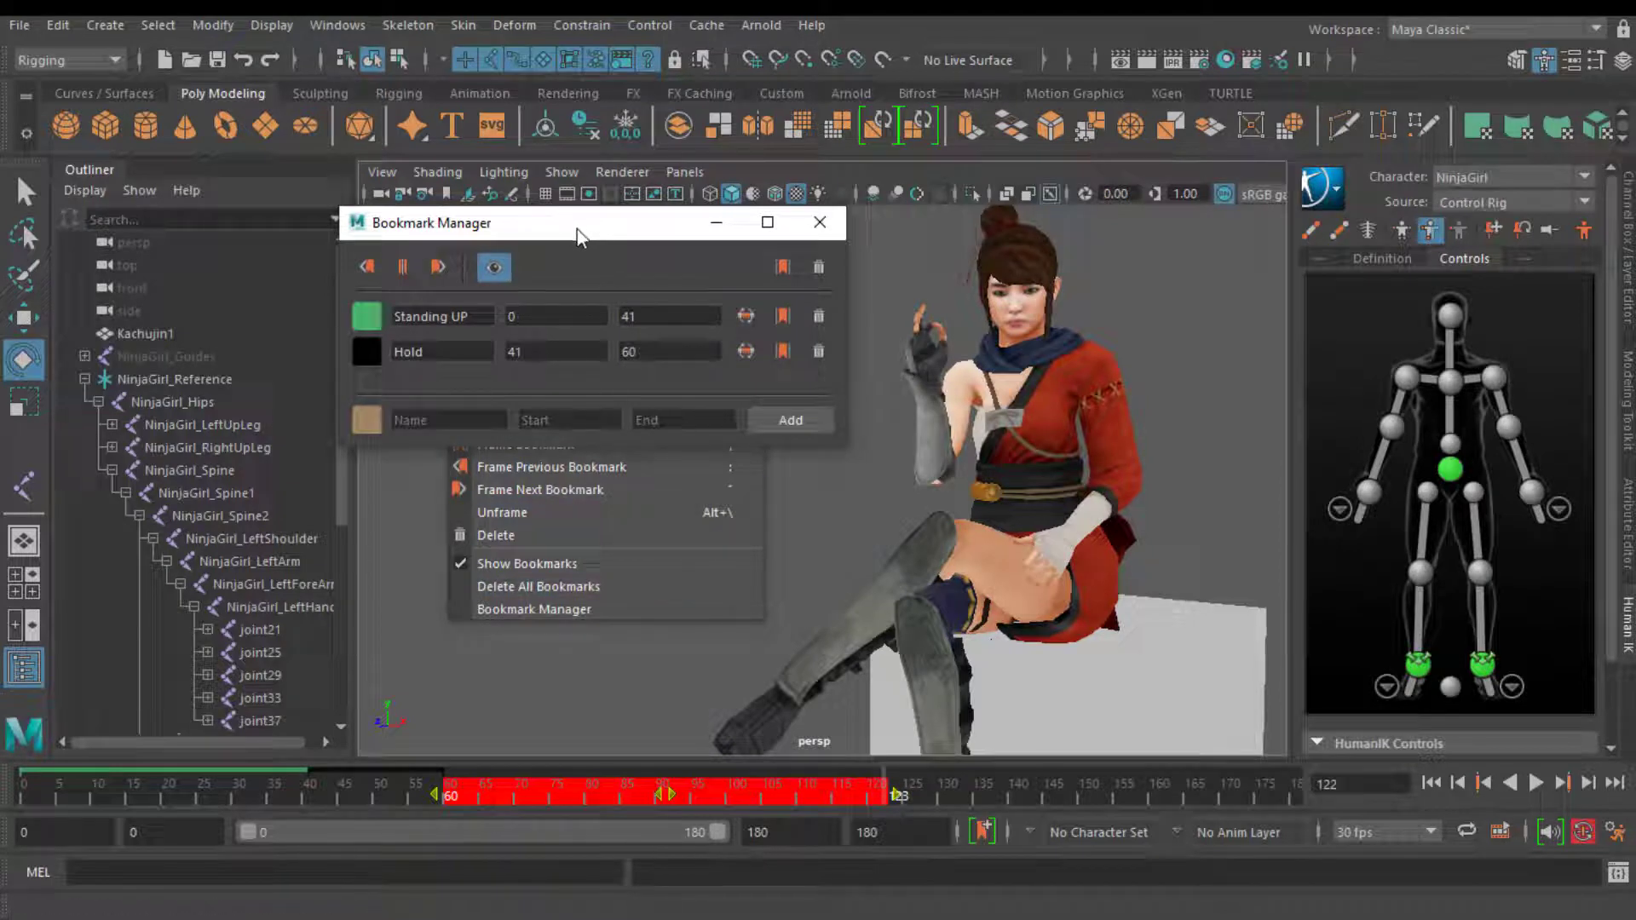
drag(576, 229, 399, 456)
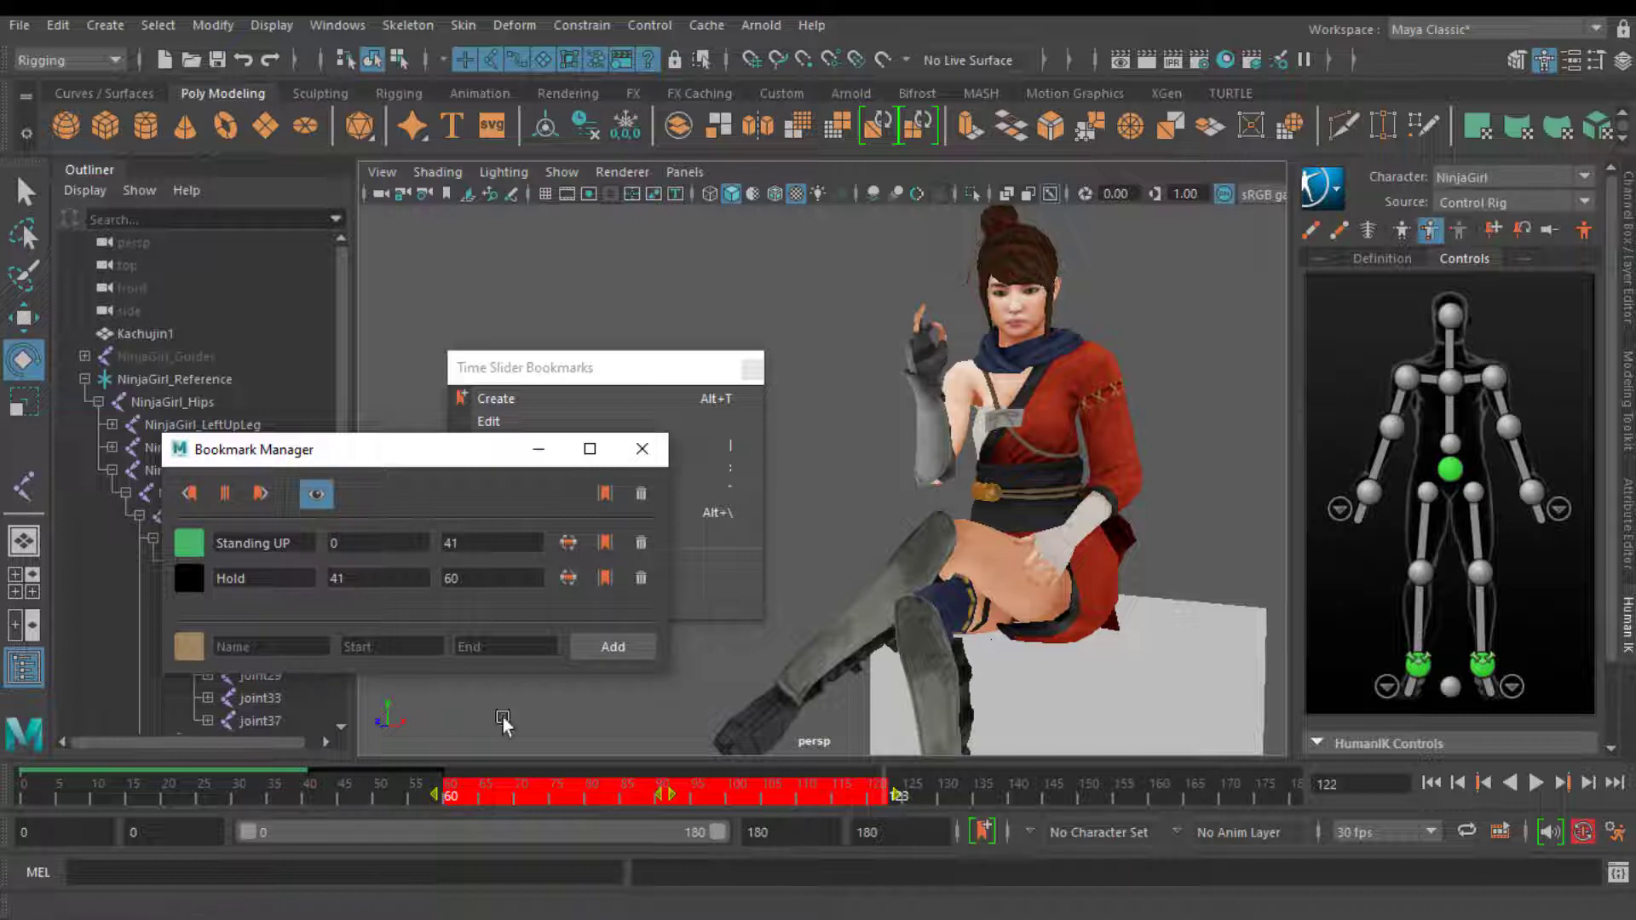
Pick yellow on the colour ring for the new bookmark, then select its name field
click(188, 645)
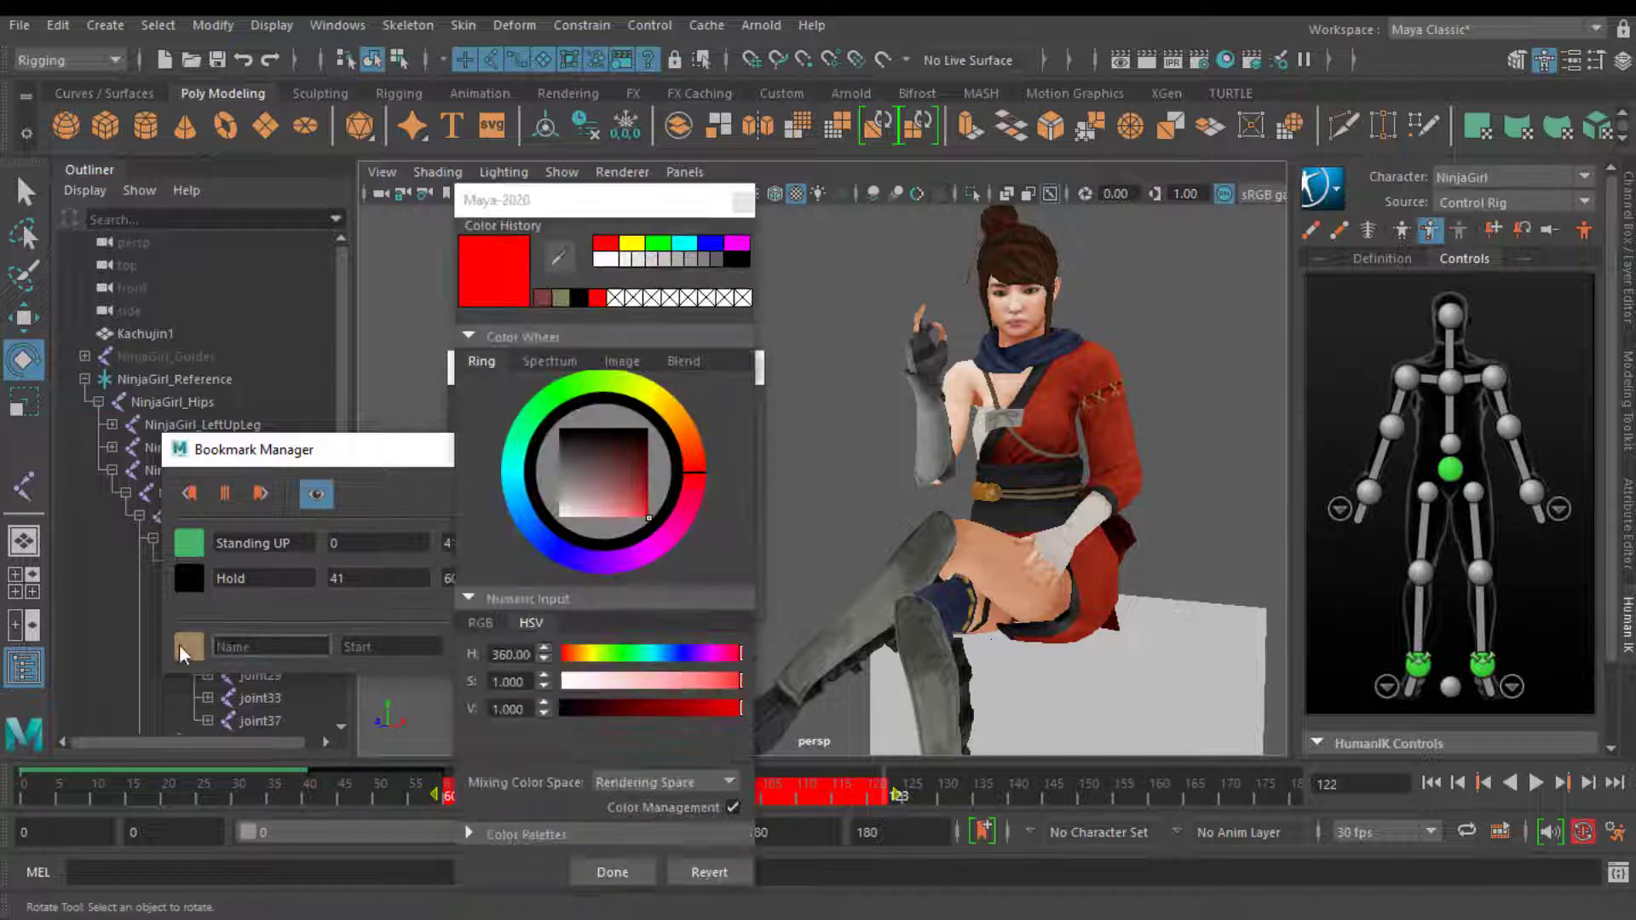
drag(665, 426, 668, 406)
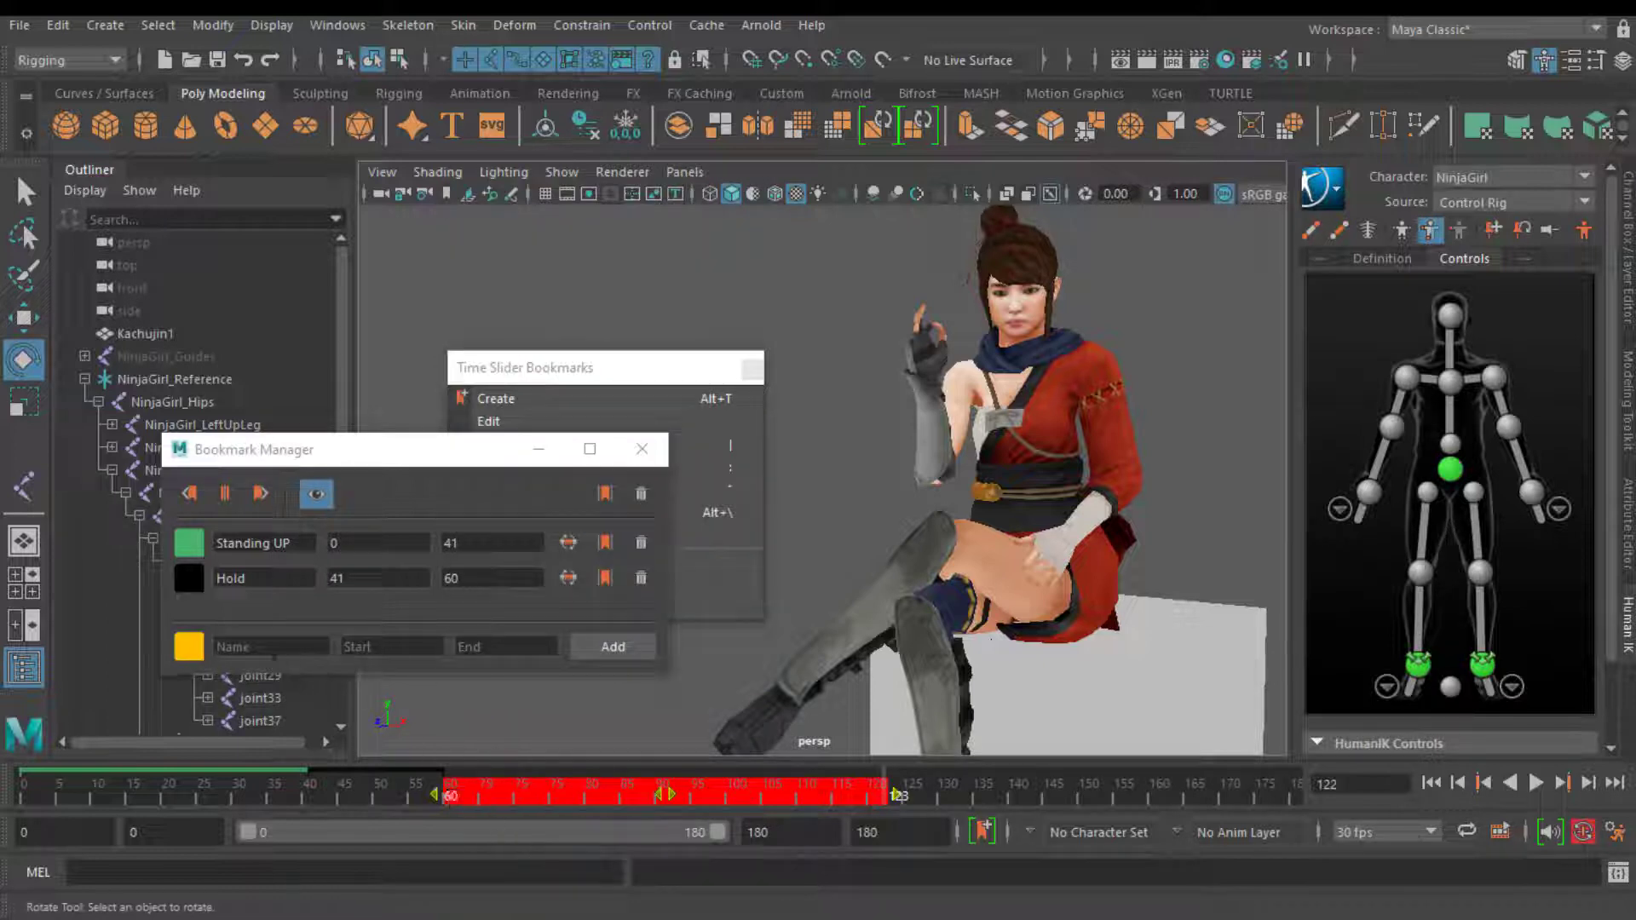
click(274, 652)
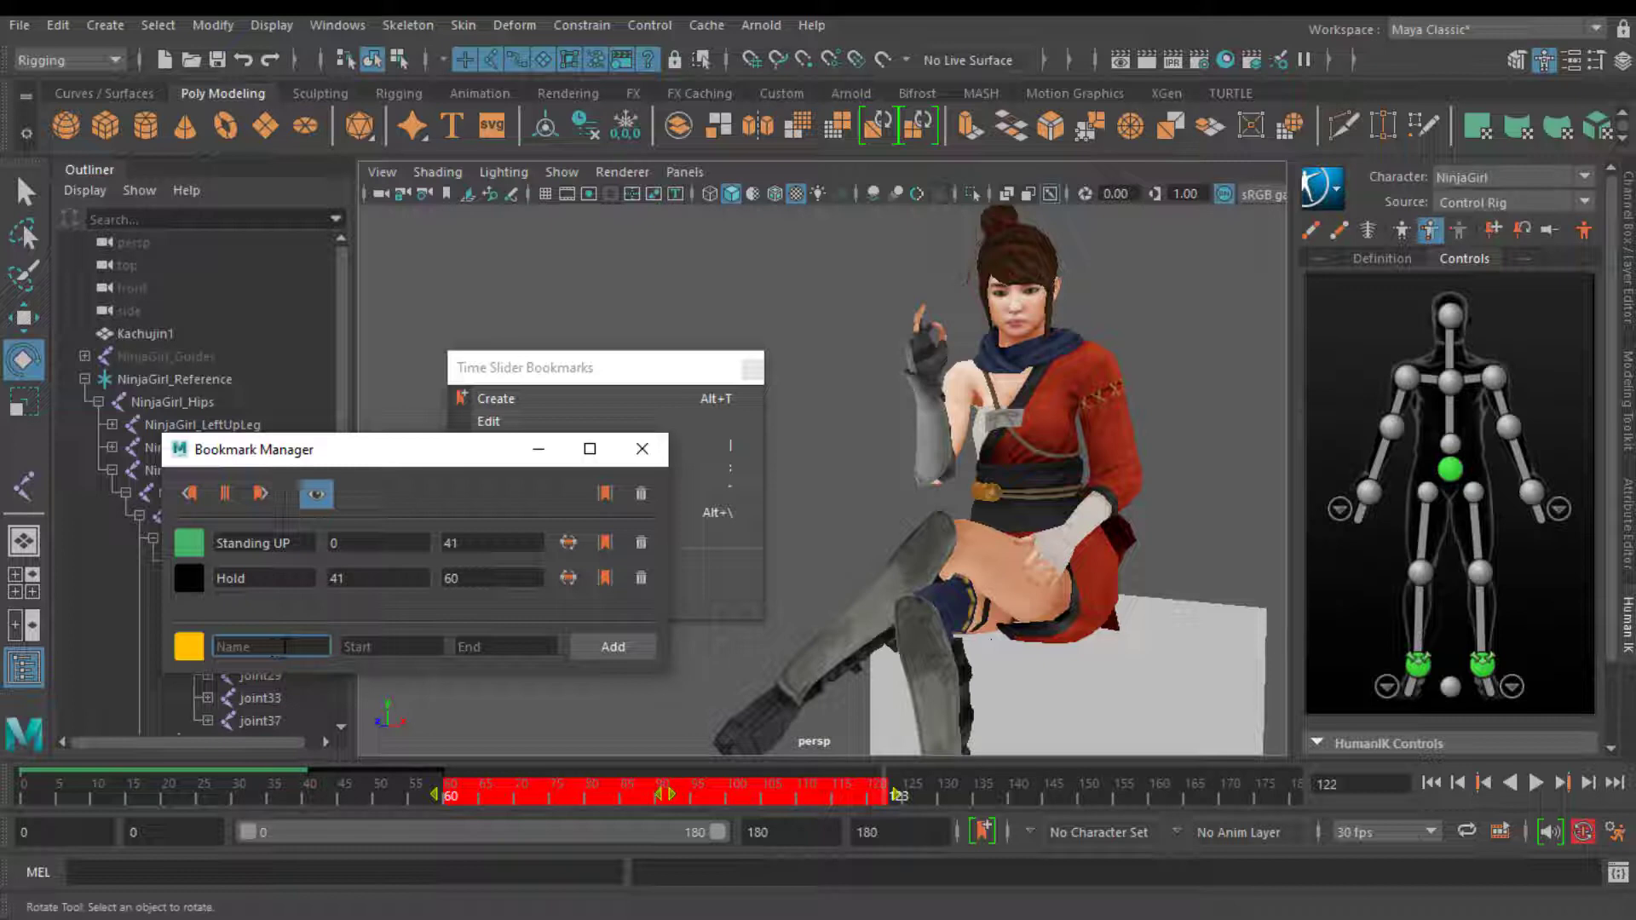
text(Waving)
Add the Waving bookmark with start frame 61 and end frame 130
key(Tab)
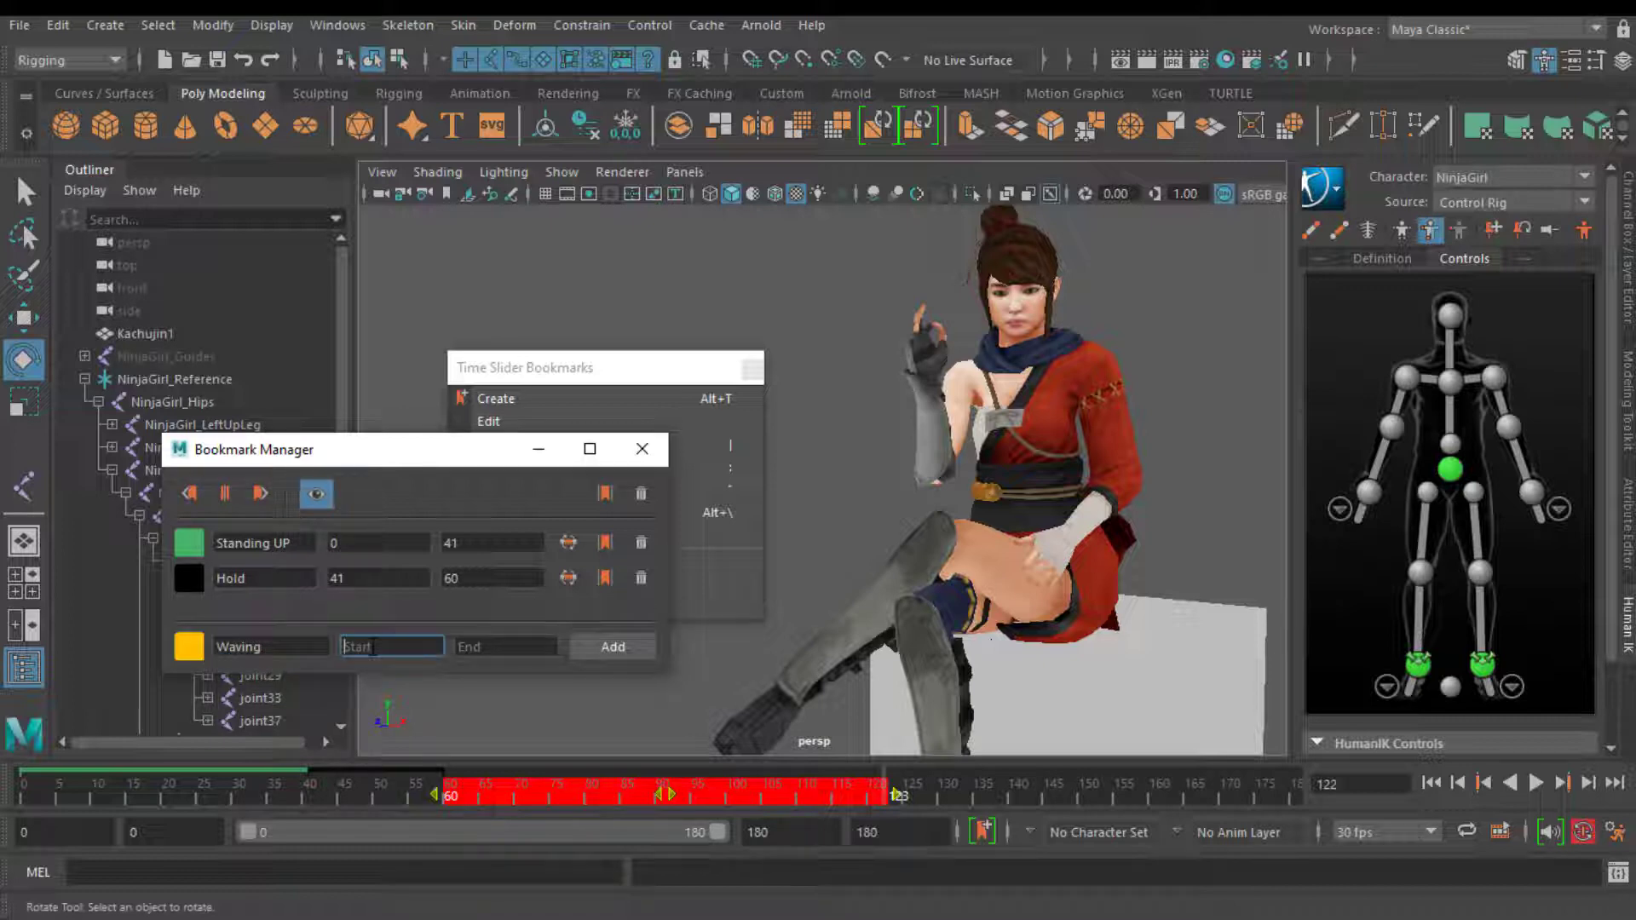
text(61)
key(Tab)
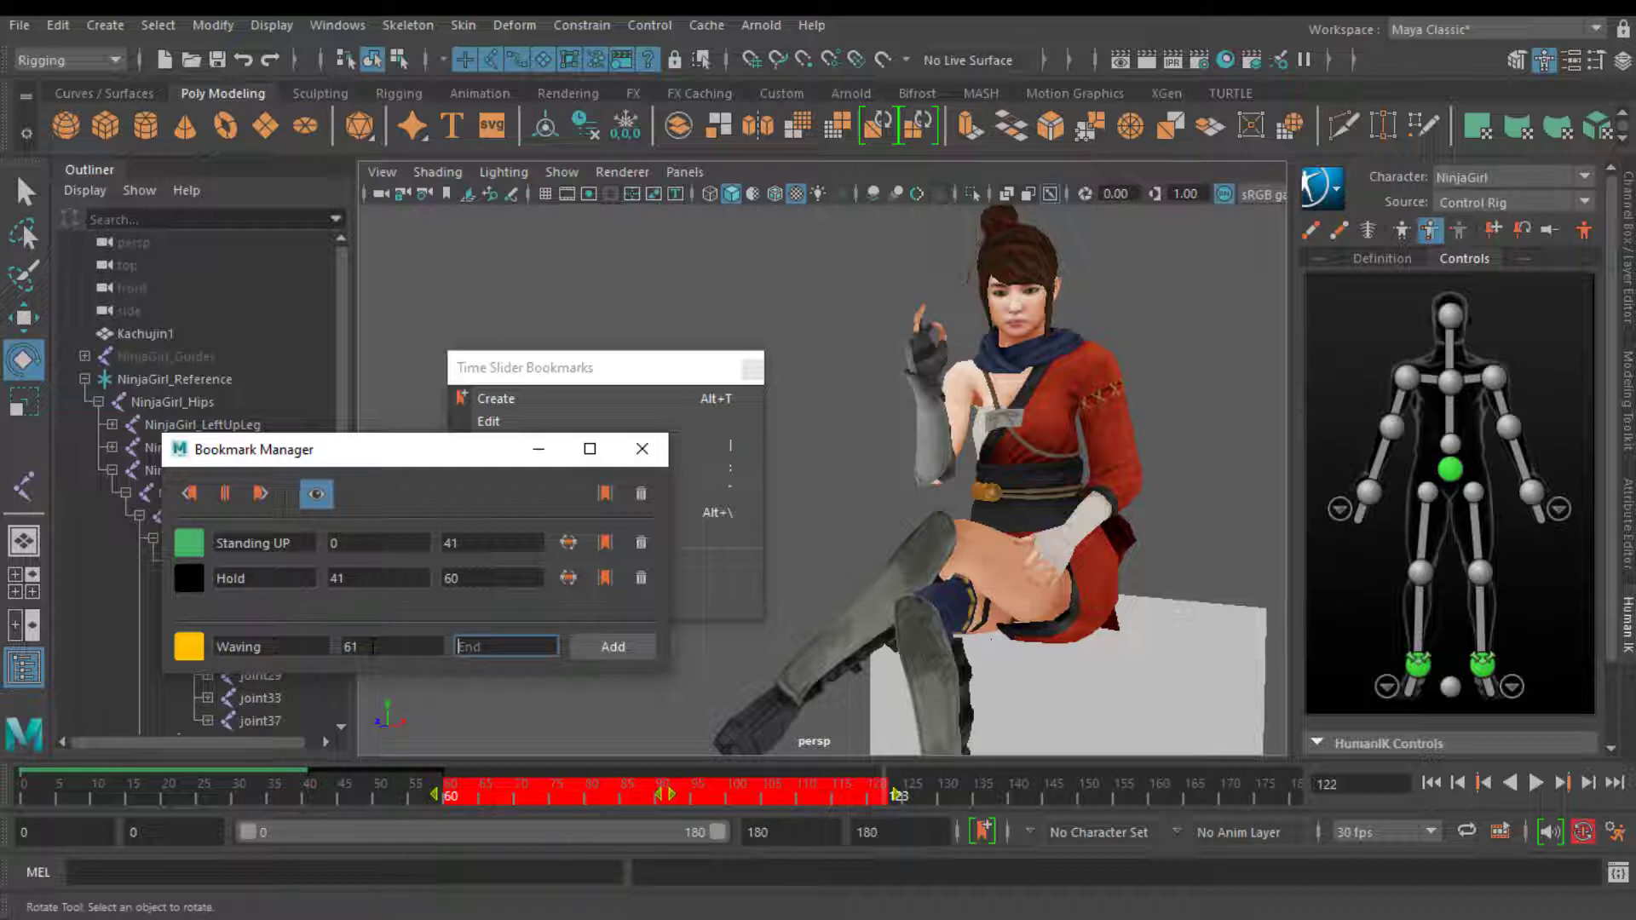
text(130)
click(600, 643)
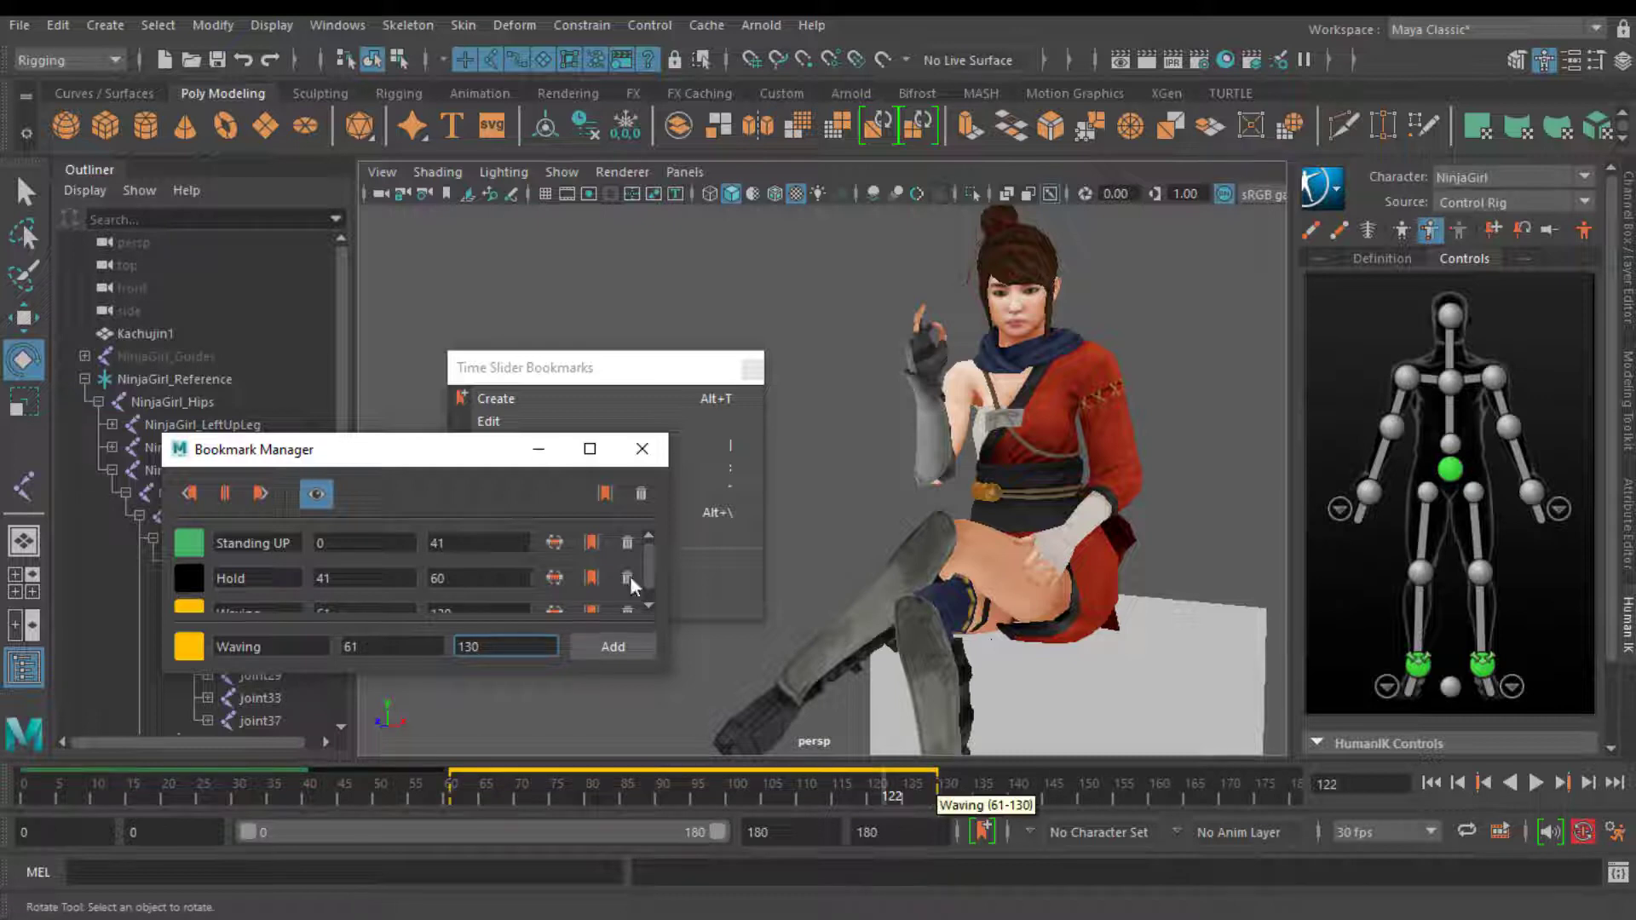
Pick blue and add a bookmark named Smile for frames 100–150
click(612, 646)
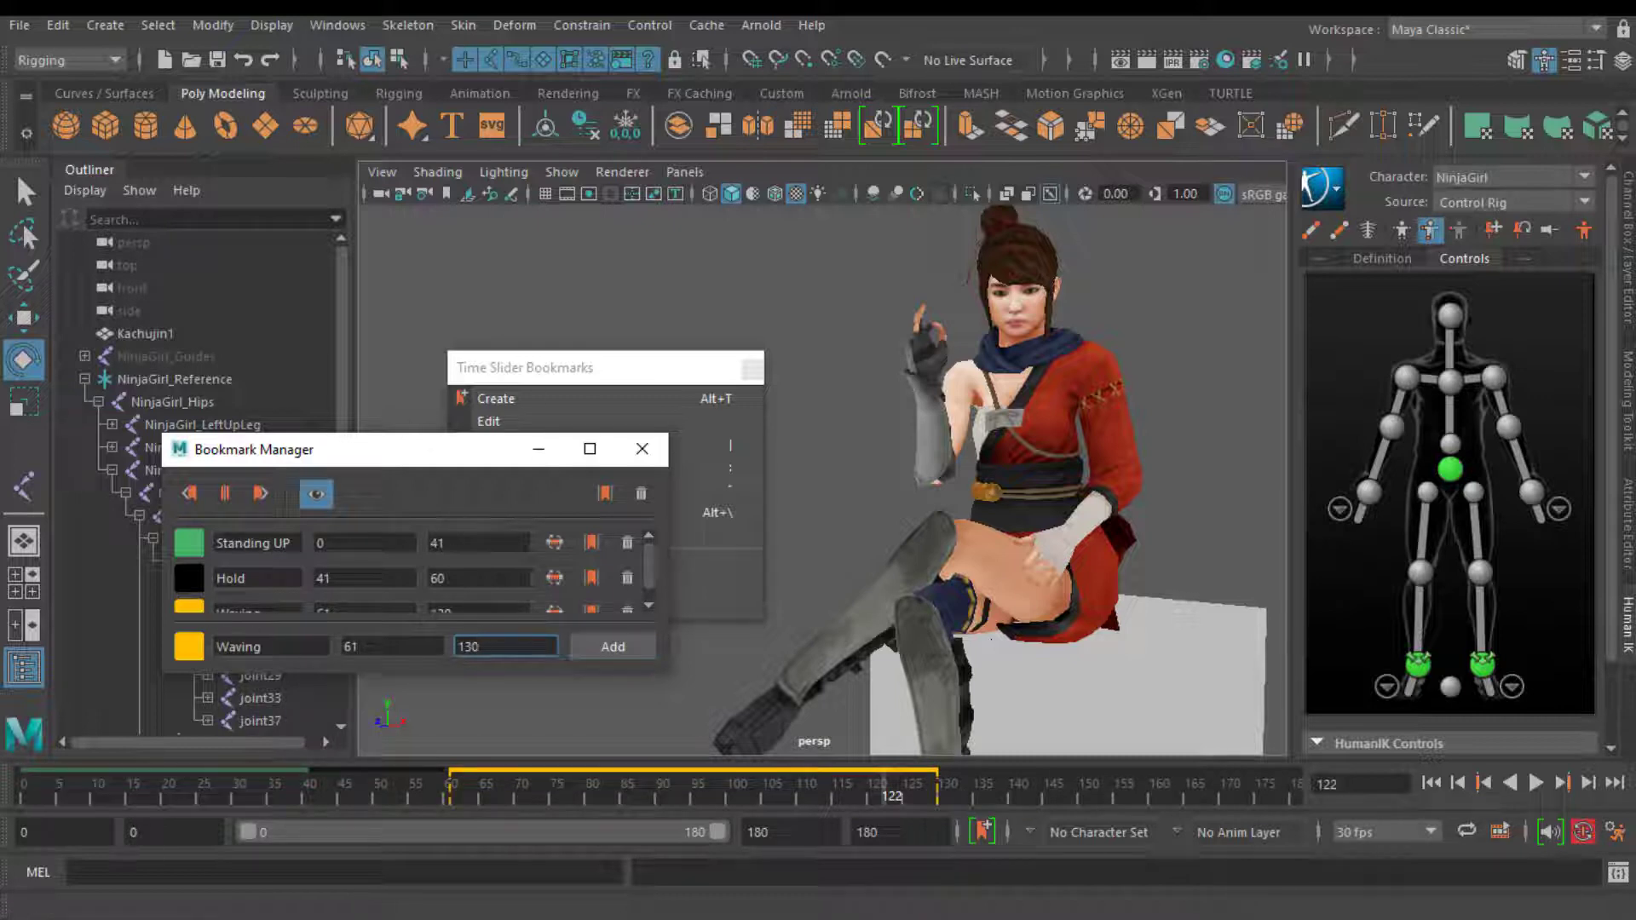
mouse_move(616, 551)
mouse_down()
mouse_move(636, 544)
mouse_move(639, 492)
mouse_up()
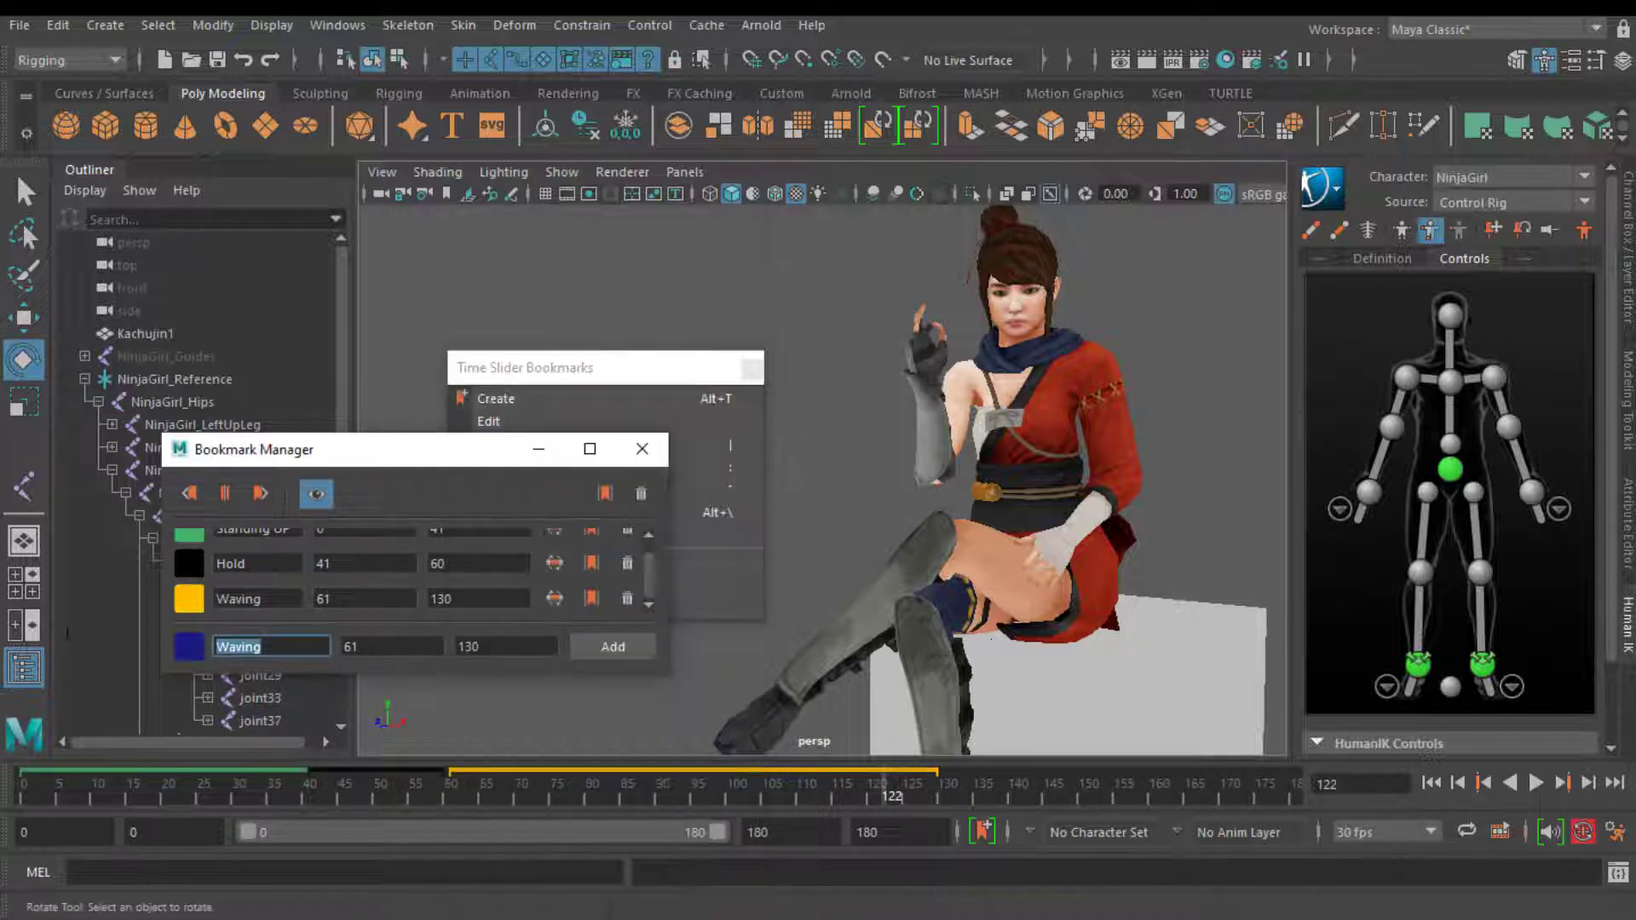
text(Smile)
key(Tab)
text(100)
key(Tab)
text(150)
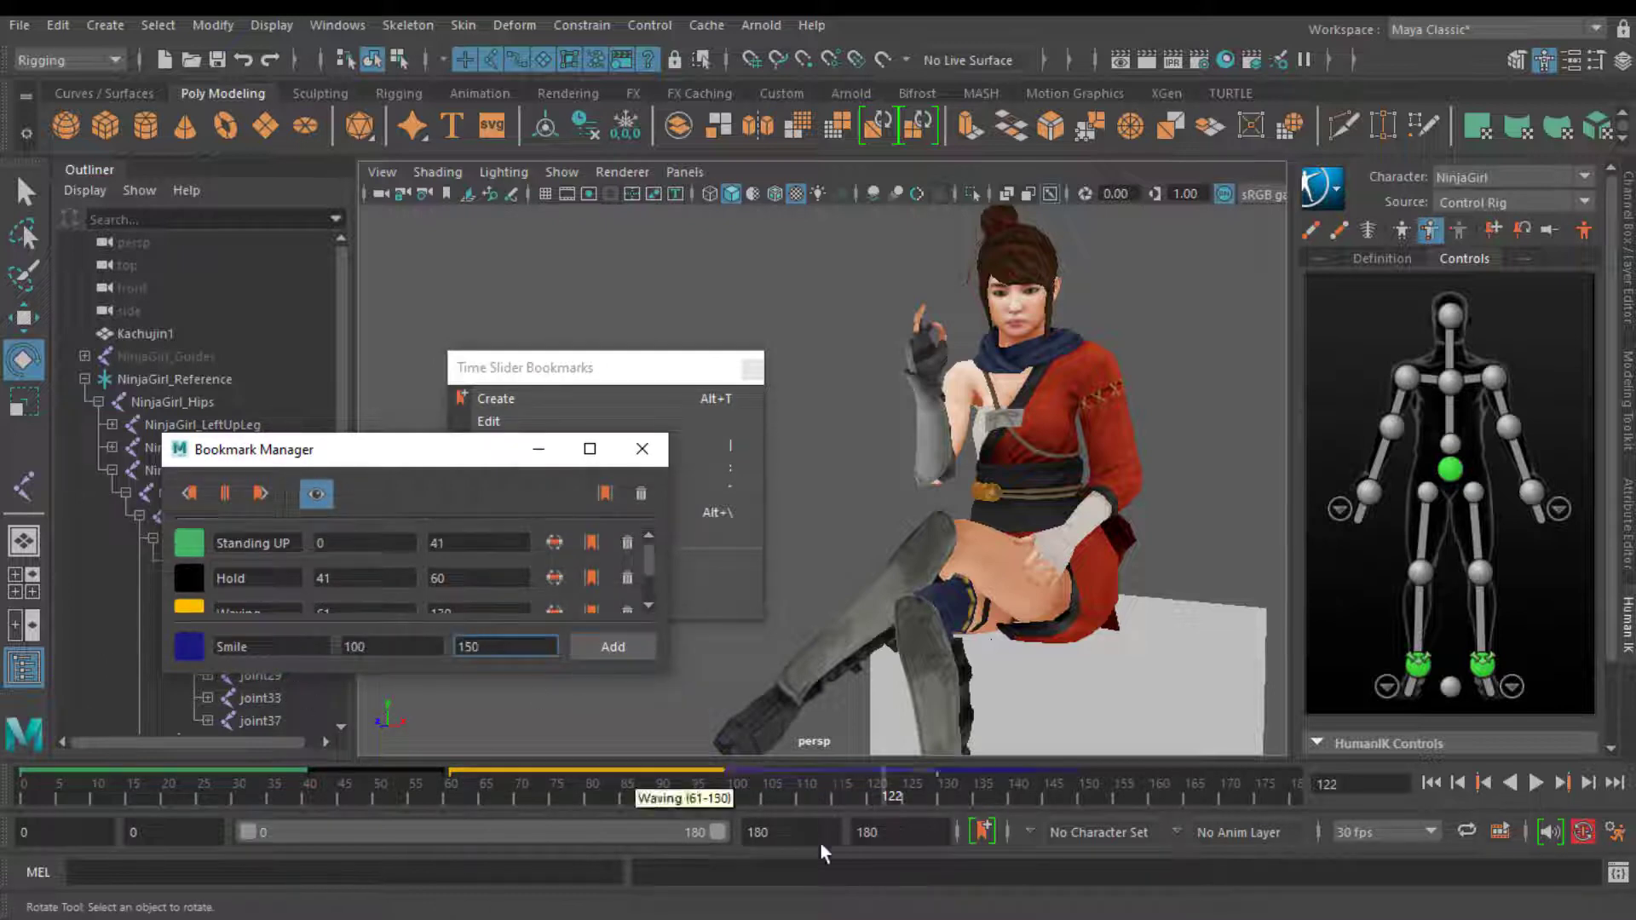
click(612, 646)
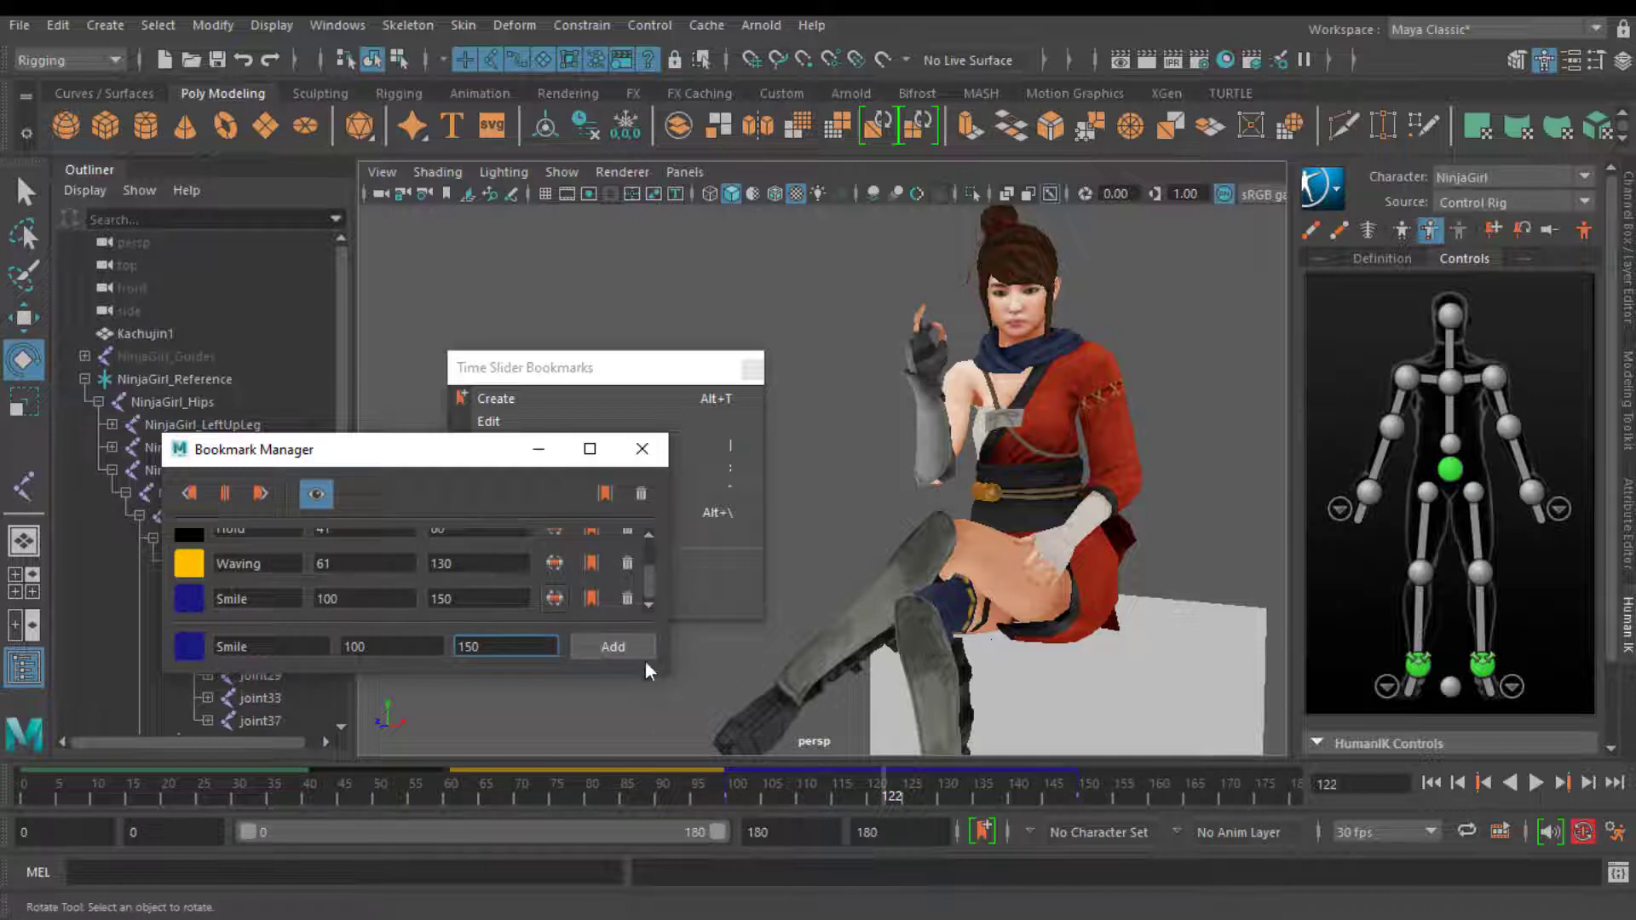
Move the Bookmark Manager aside and turn on Show Bookmarks for the time slider
click(301, 489)
drag(448, 449, 208, 422)
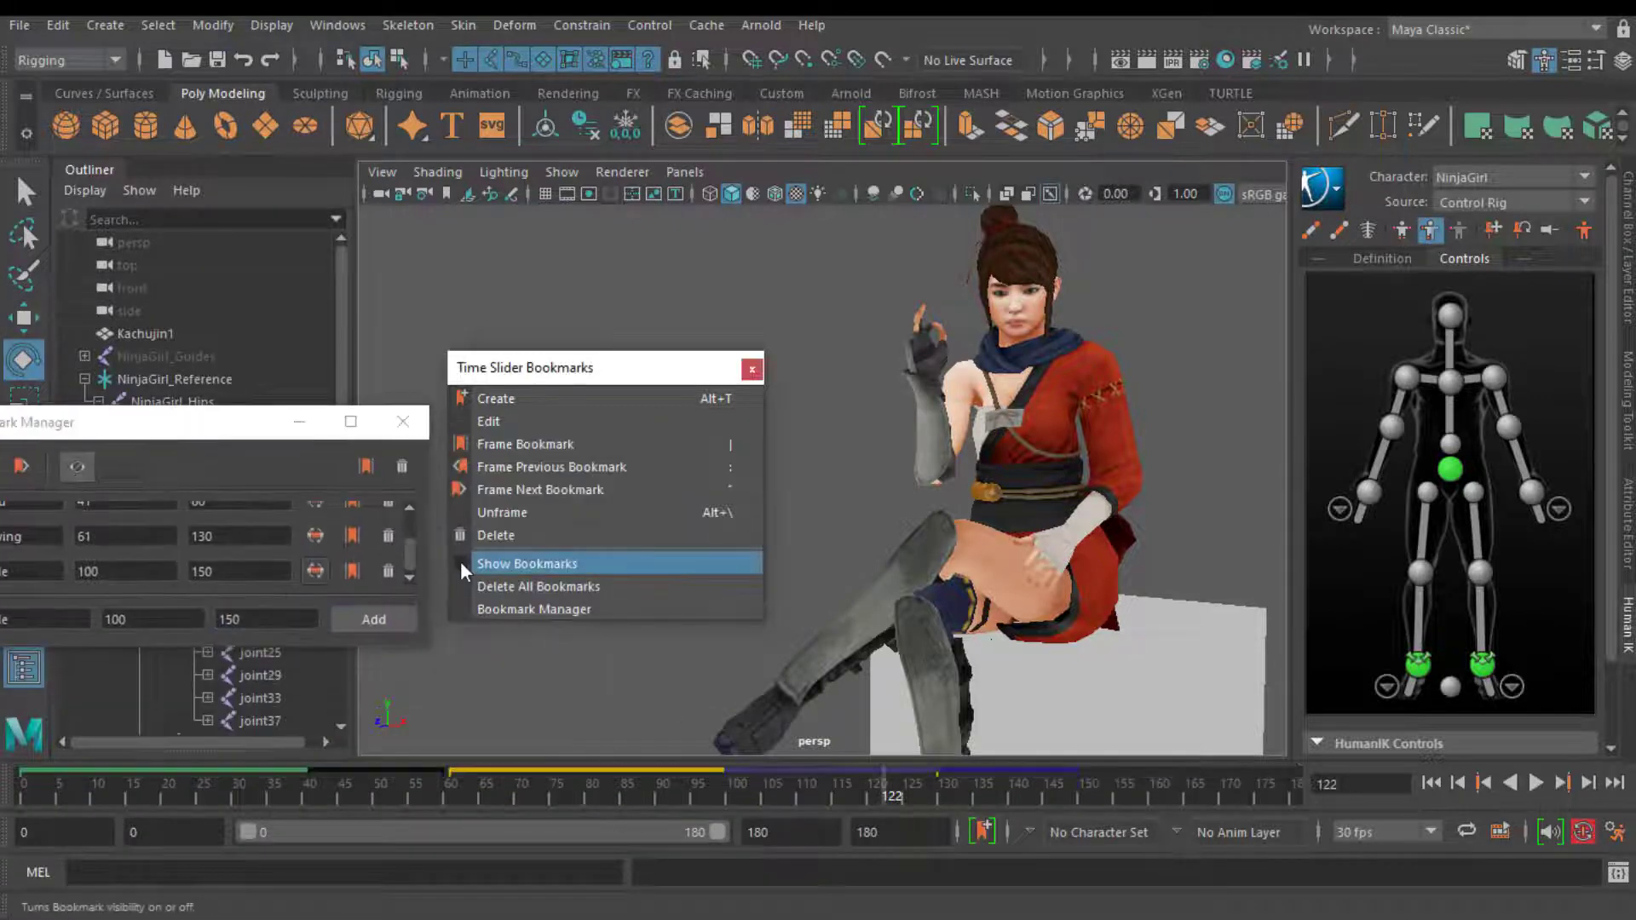
click(468, 561)
click(467, 562)
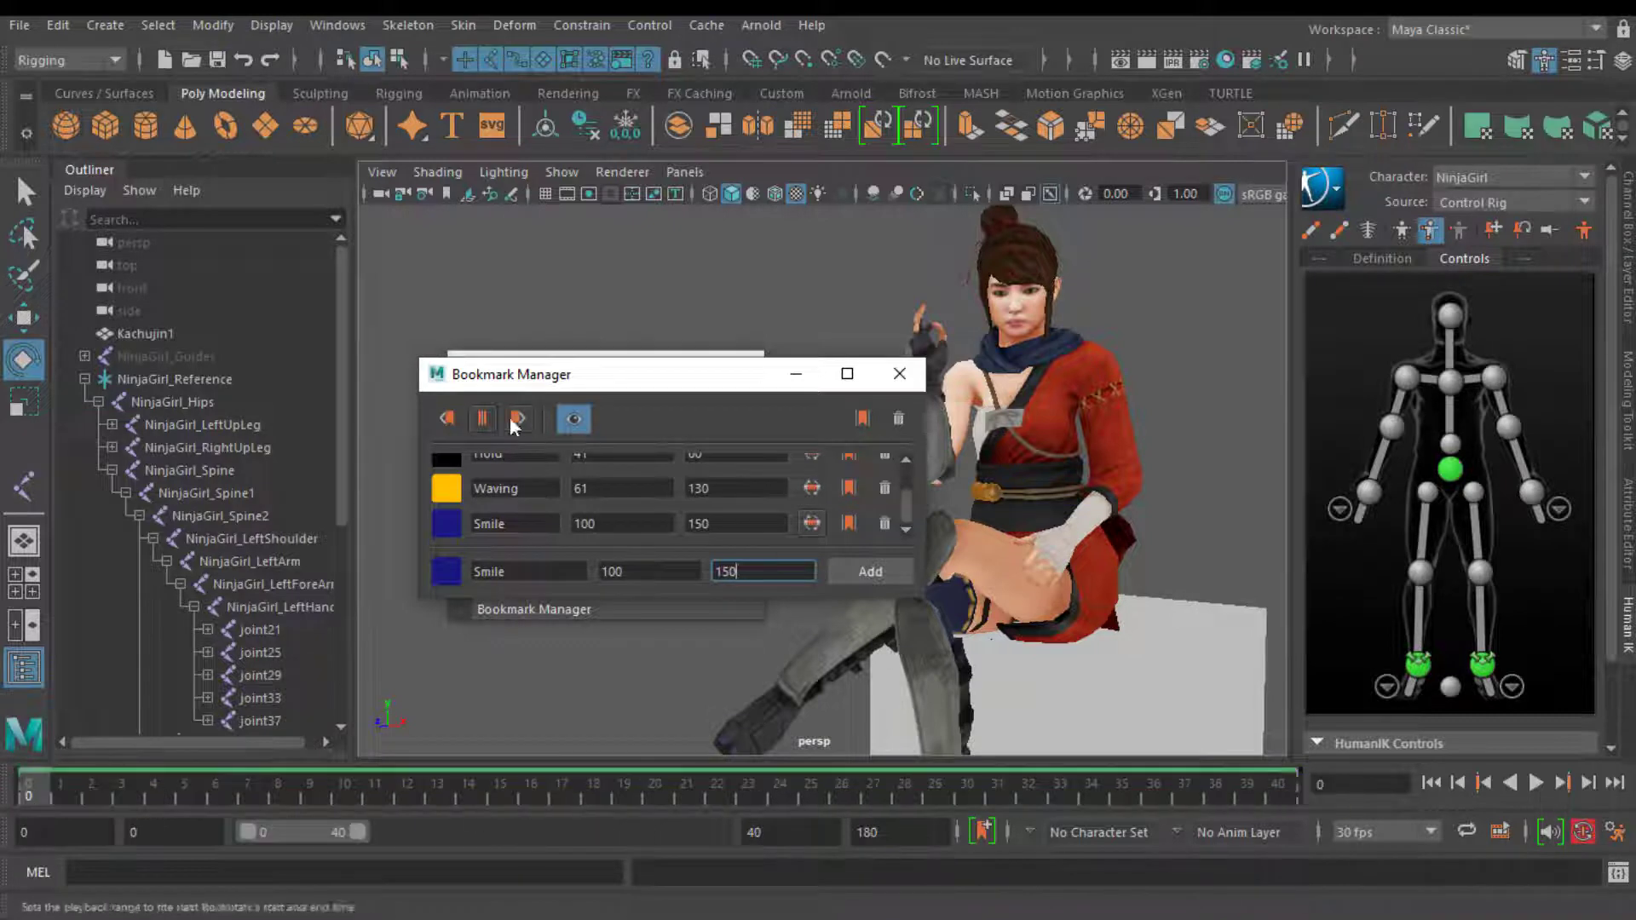
Frame the playback range on Waving, then unframe back to 0–150
click(445, 418)
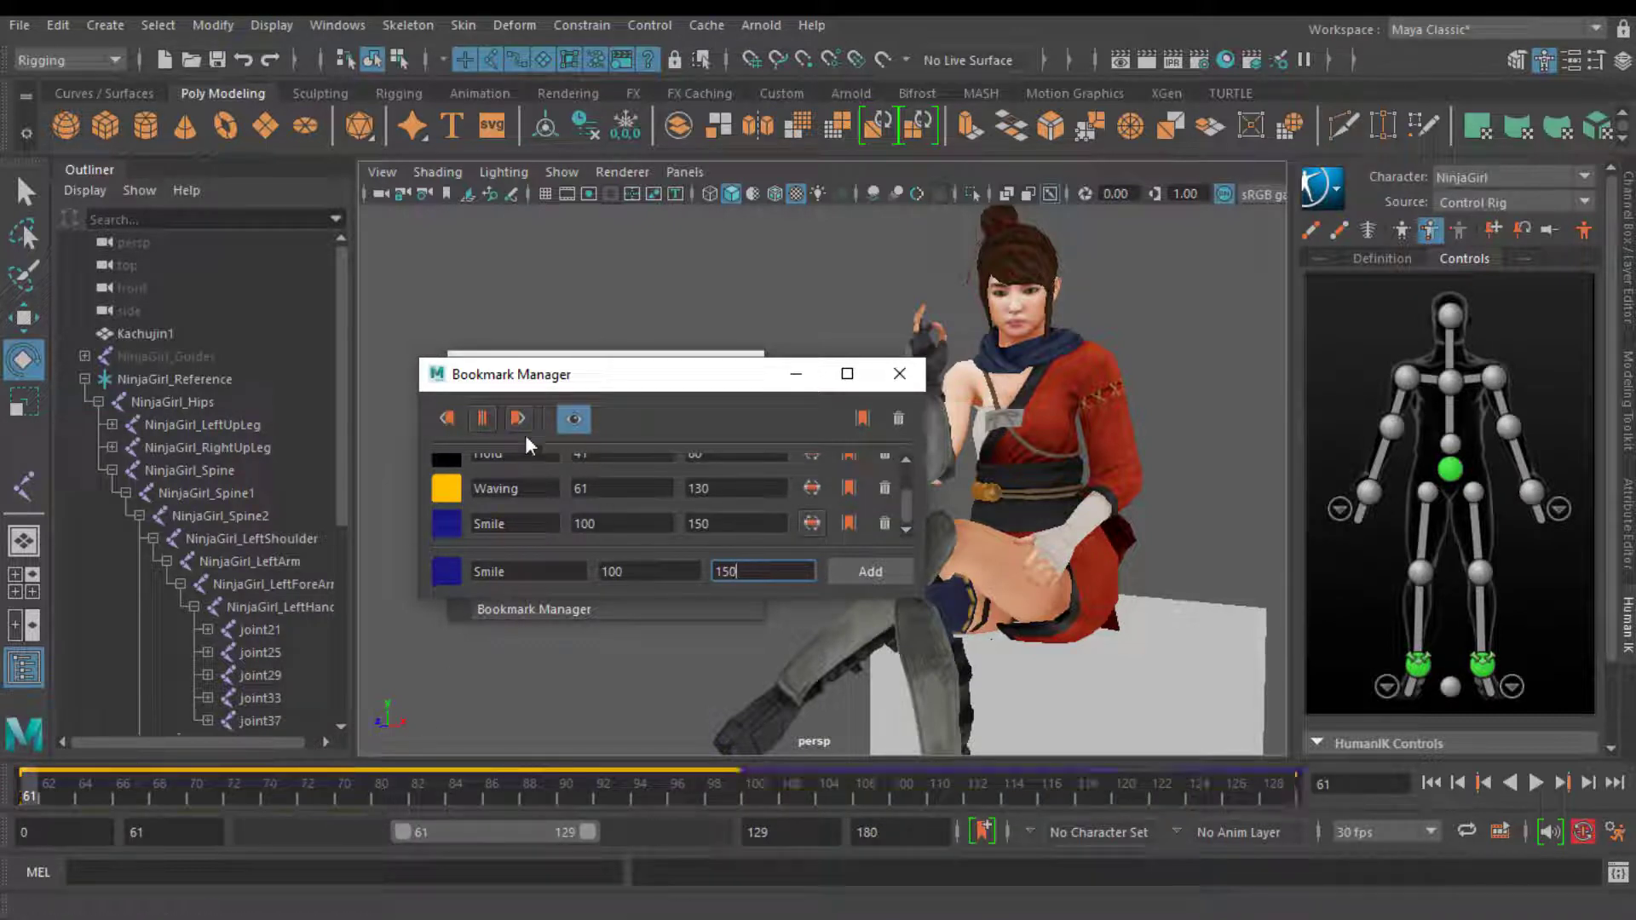
click(864, 420)
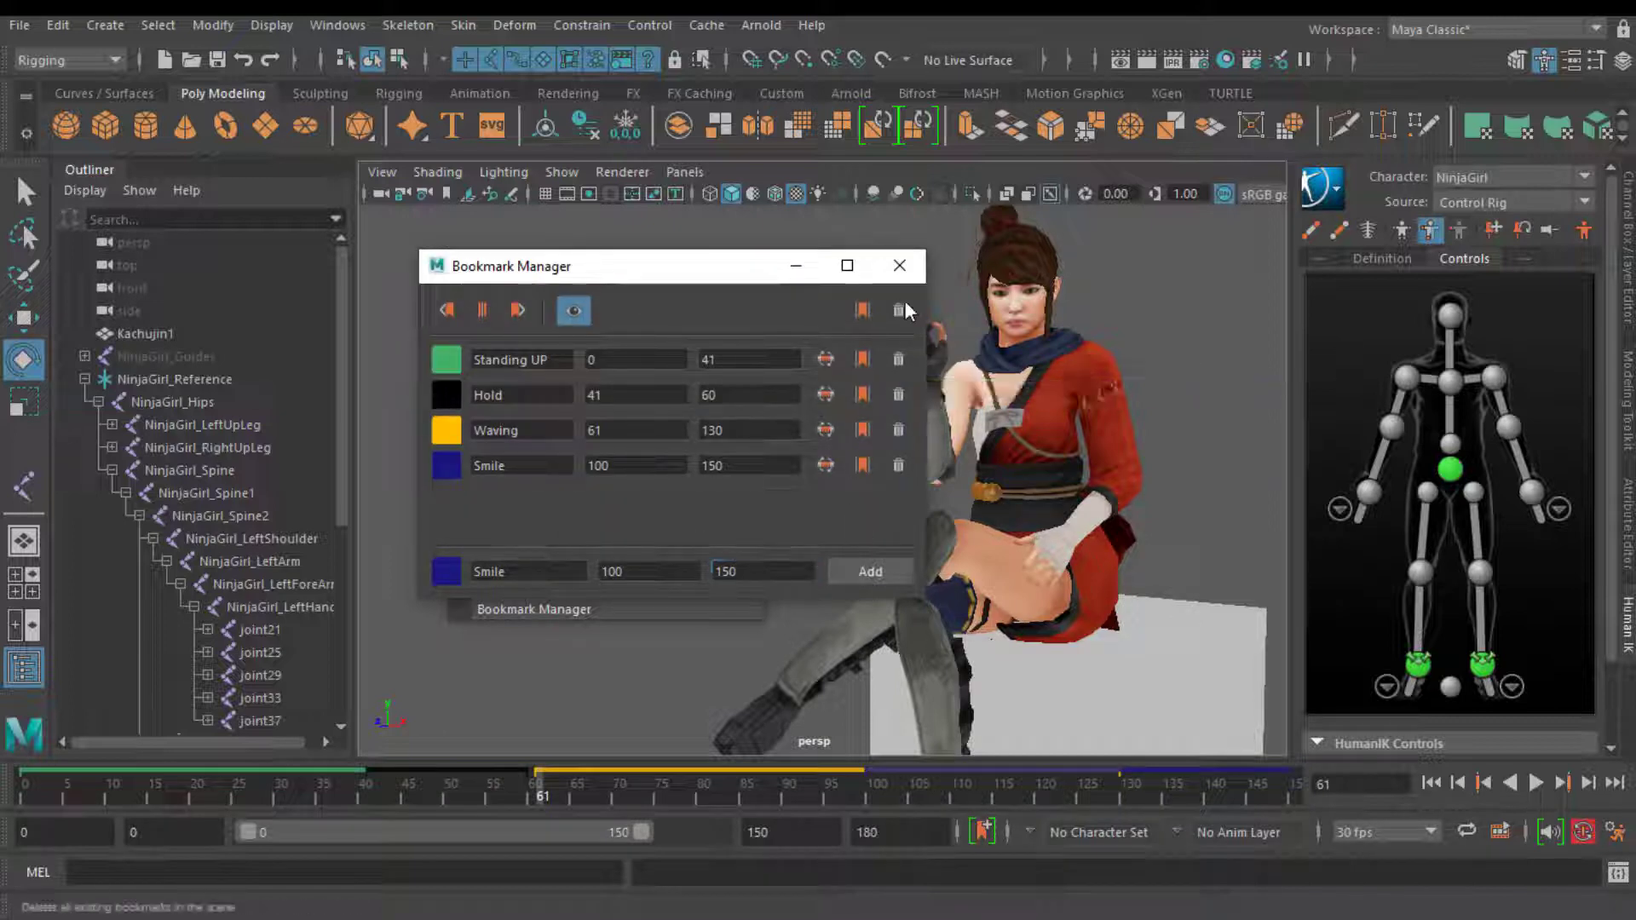
drag(767, 266, 442, 253)
Dismiss the time-slider bookmark menu, orbit slightly, and close the Time Slider Bookmarks window
right_click(553, 774)
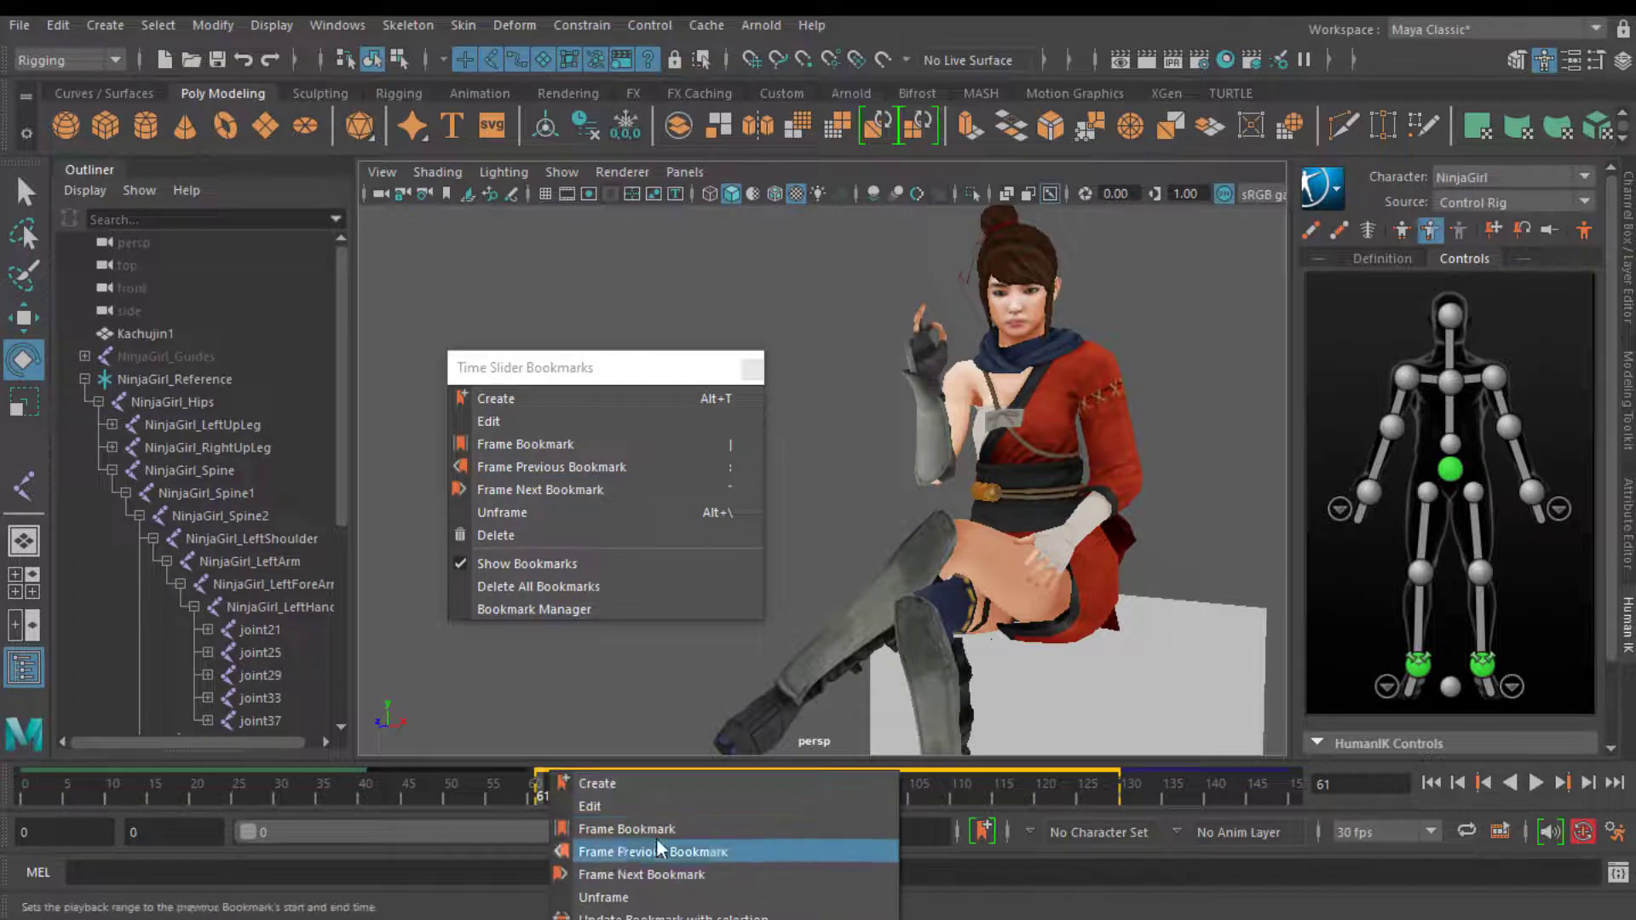
click(524, 692)
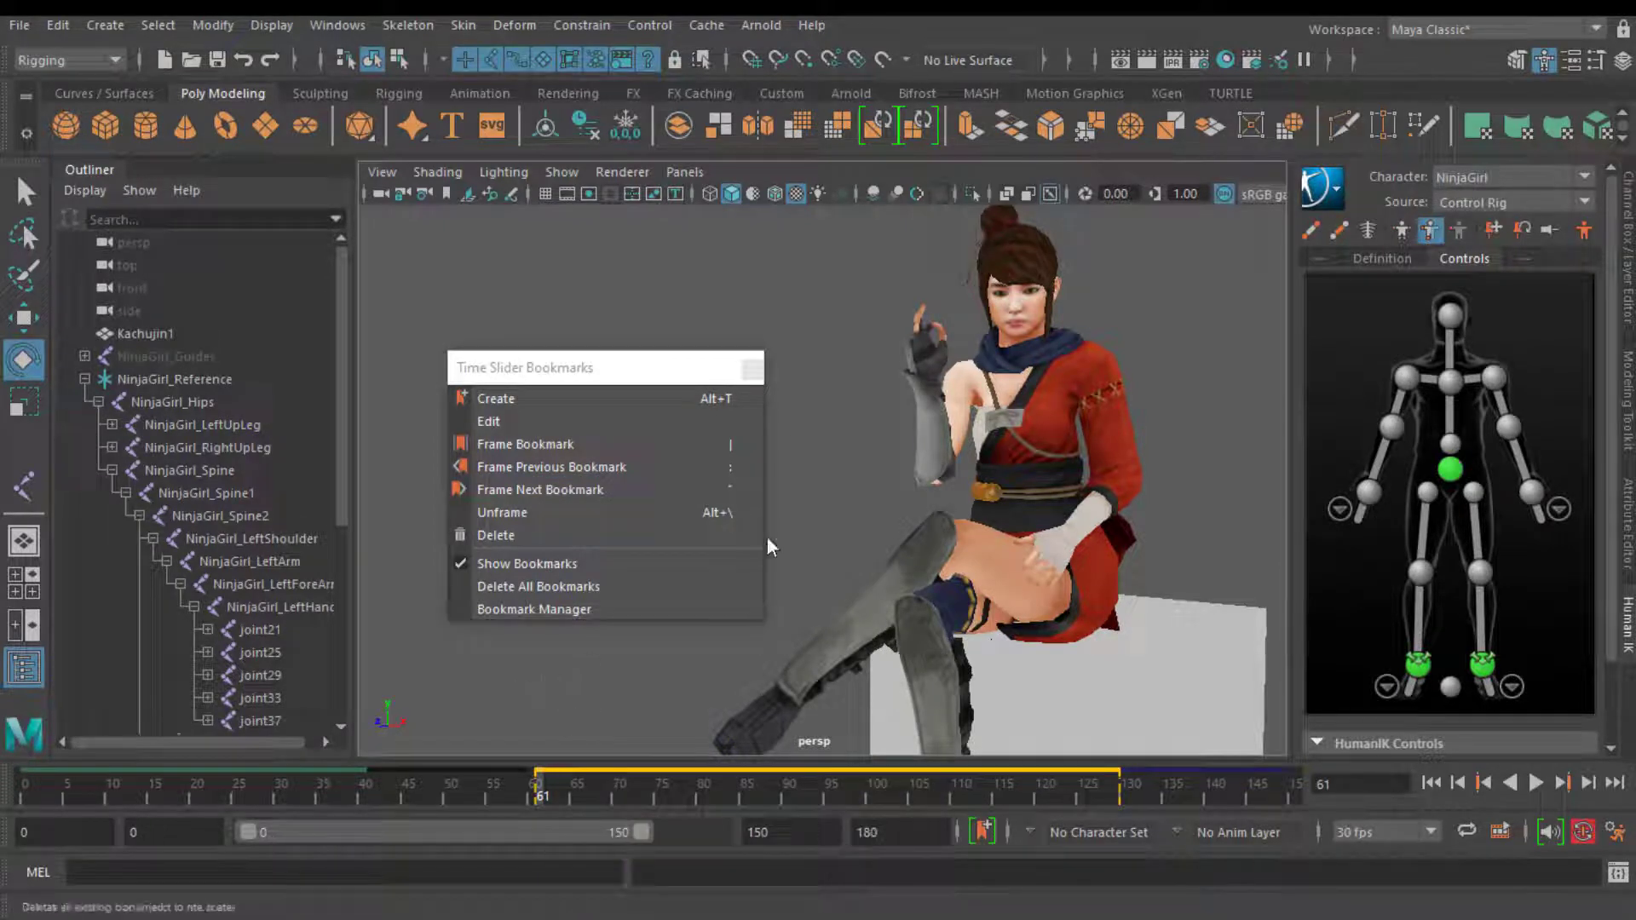
alt+drag(767, 535, 806, 402)
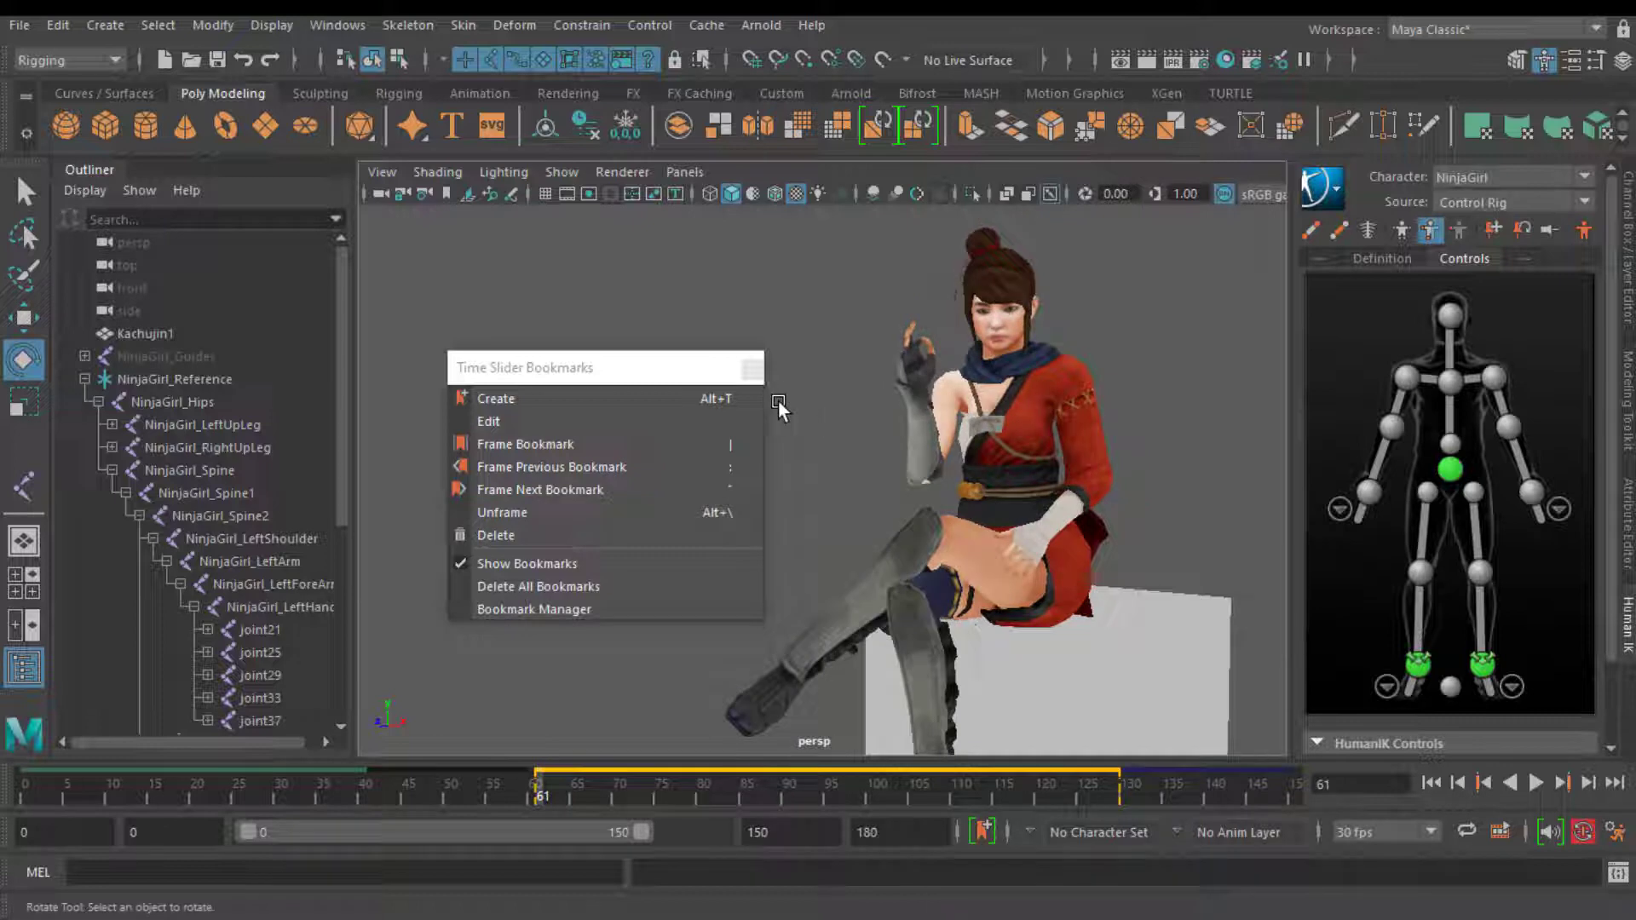
click(751, 368)
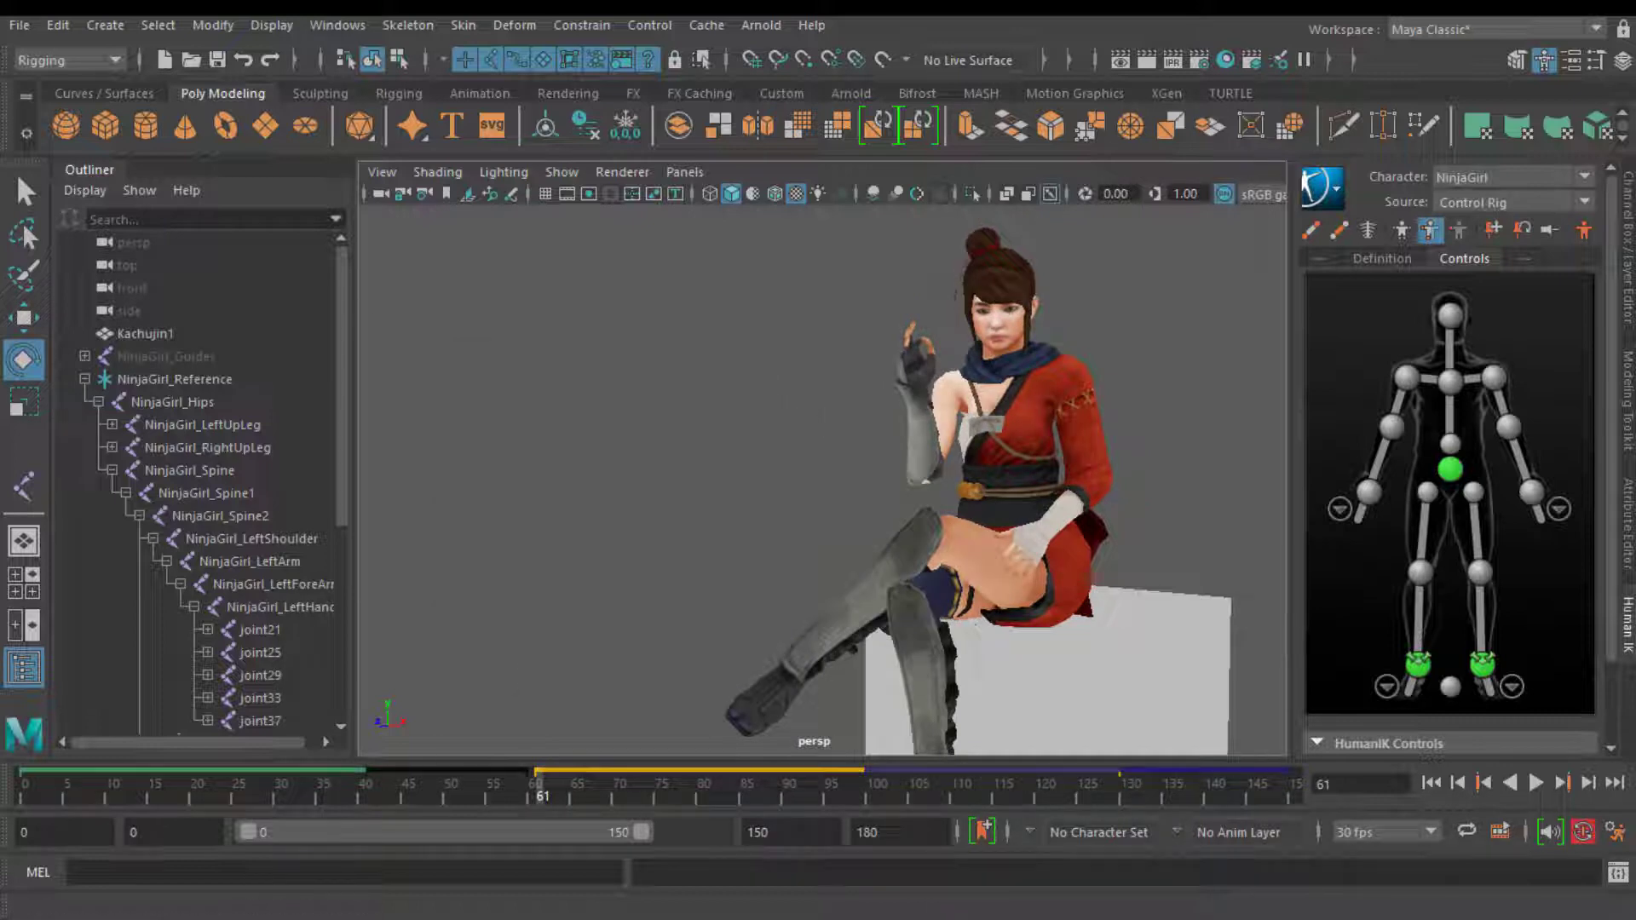